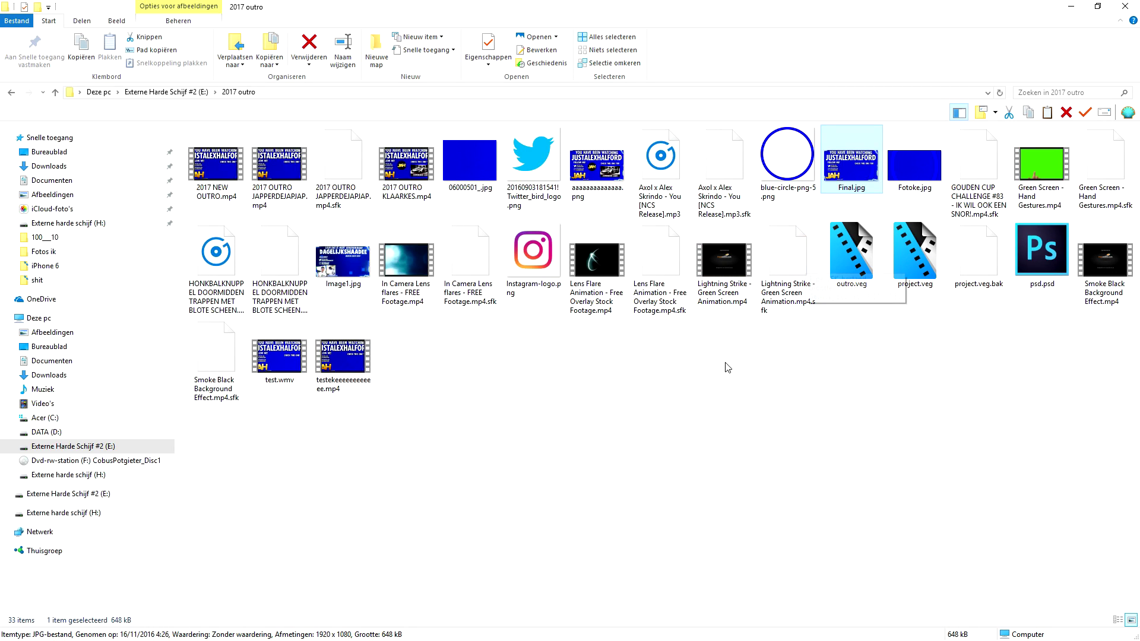
left_click(697, 423)
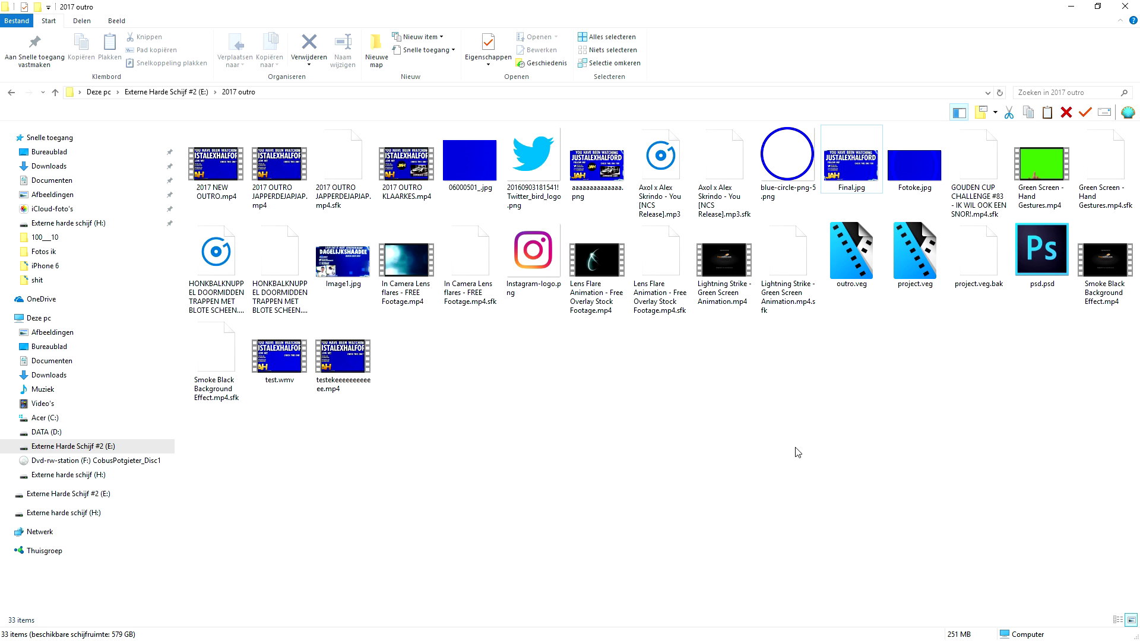
double_click(914, 169)
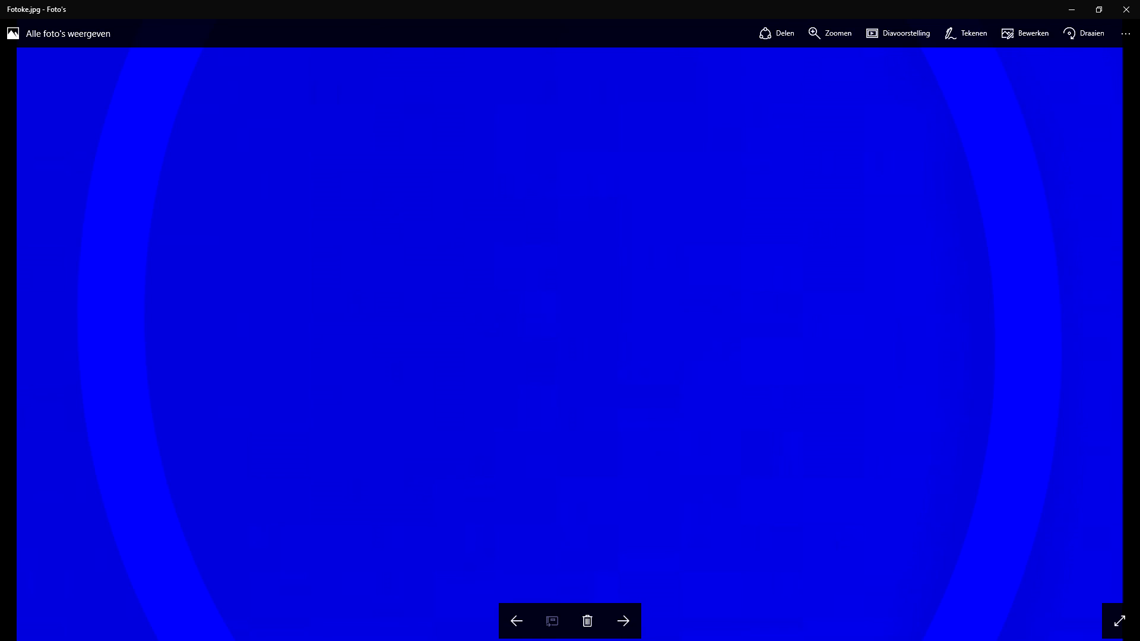
left_click(1099, 10)
key("super+Up")
left_click(1126, 9)
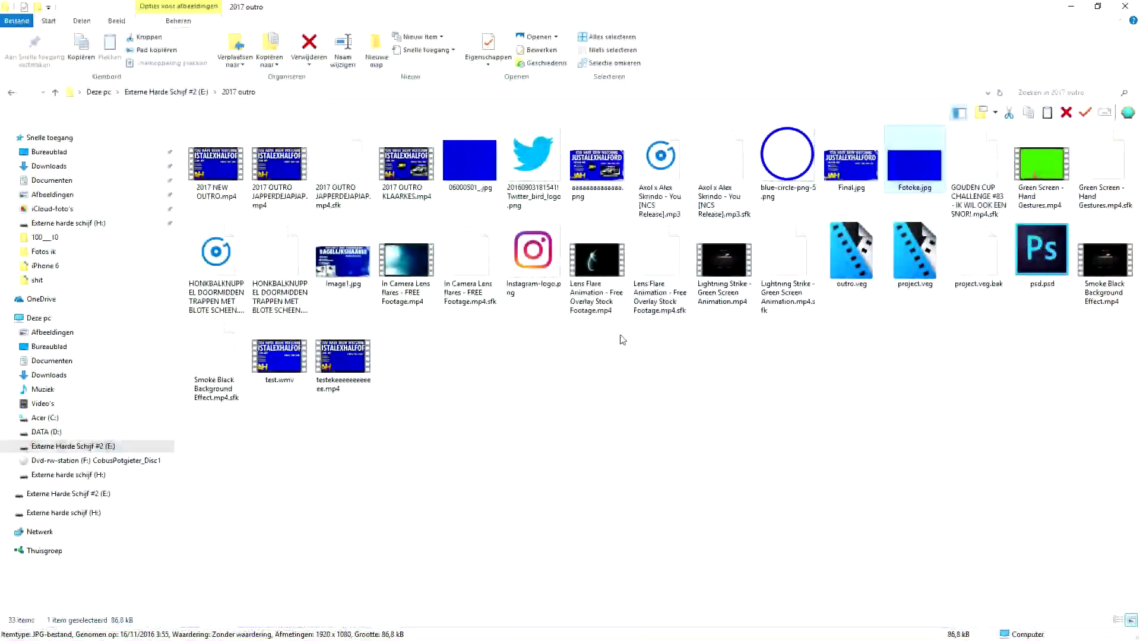
Select psd.psd, the blue end-screen design, and open it in Photoshop
left_click(1034, 275)
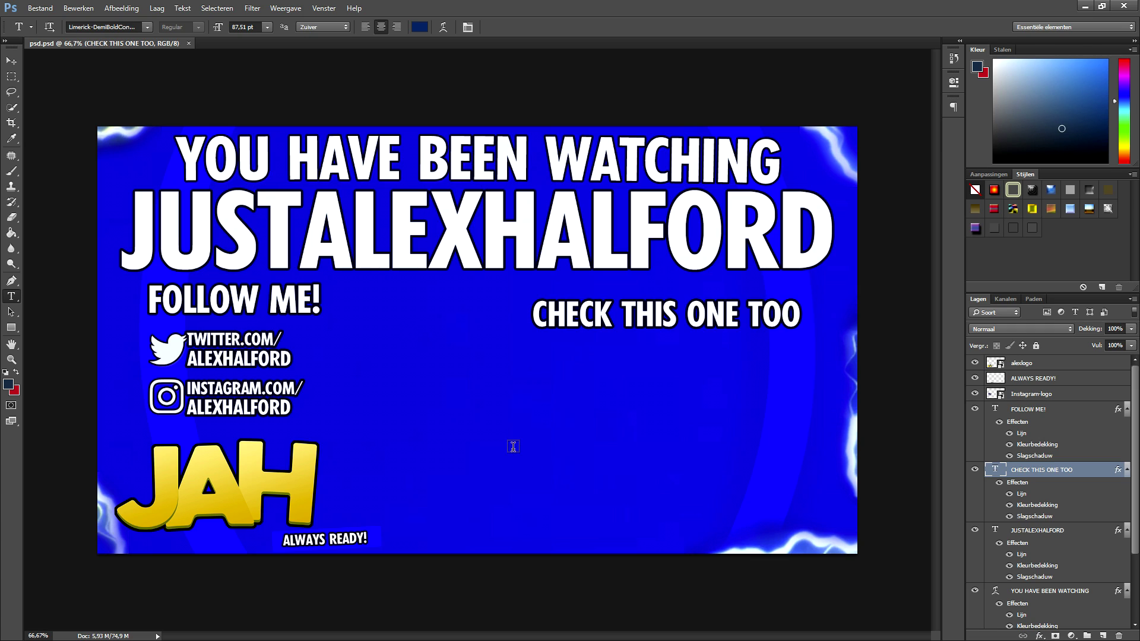
Hide the text, logo and Laag 2 lightning layers, and delete the Image1 layer
scroll(1039, 511, "down", 3)
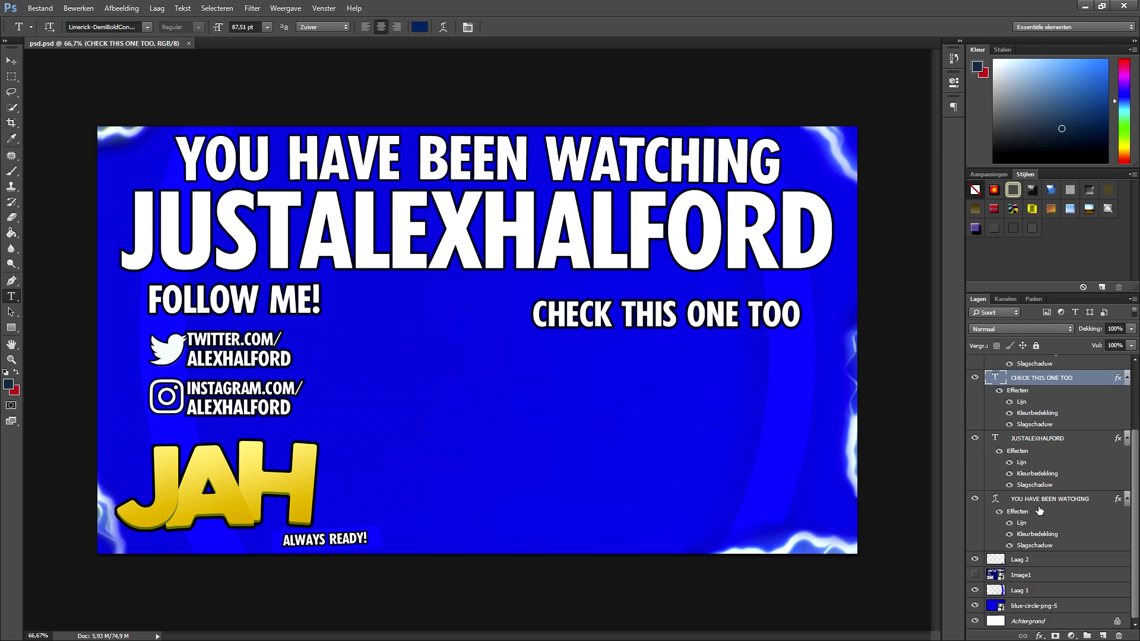
scroll(981, 380, "up", 3)
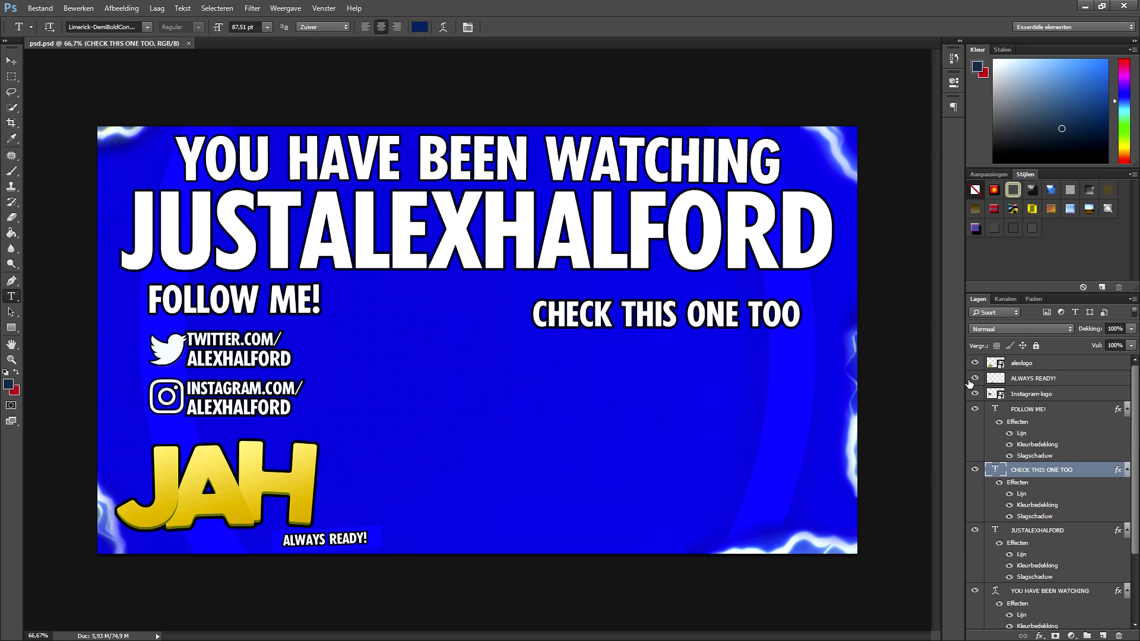
left_click_drag(976, 364, 975, 419)
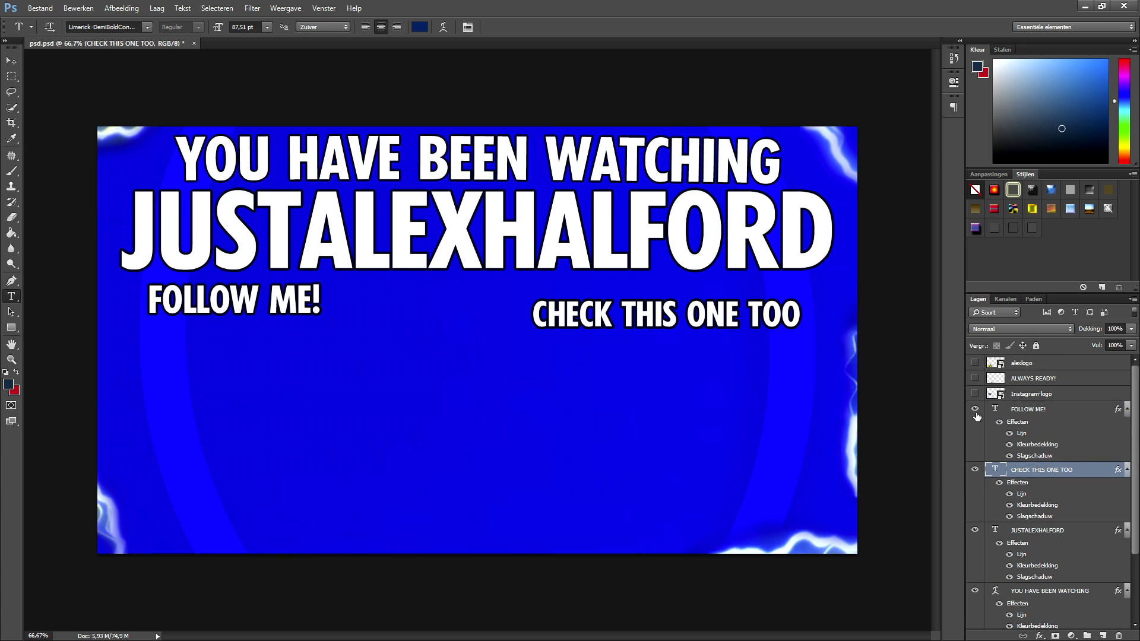
left_click_drag(977, 512, 975, 592)
left_click(975, 560)
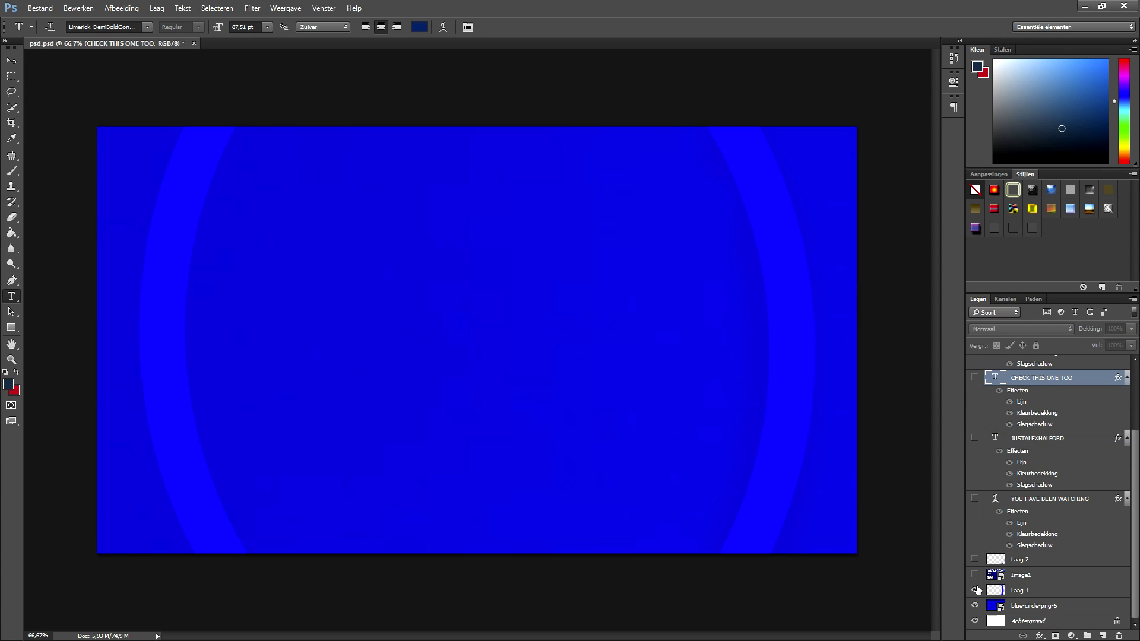
left_click(975, 609)
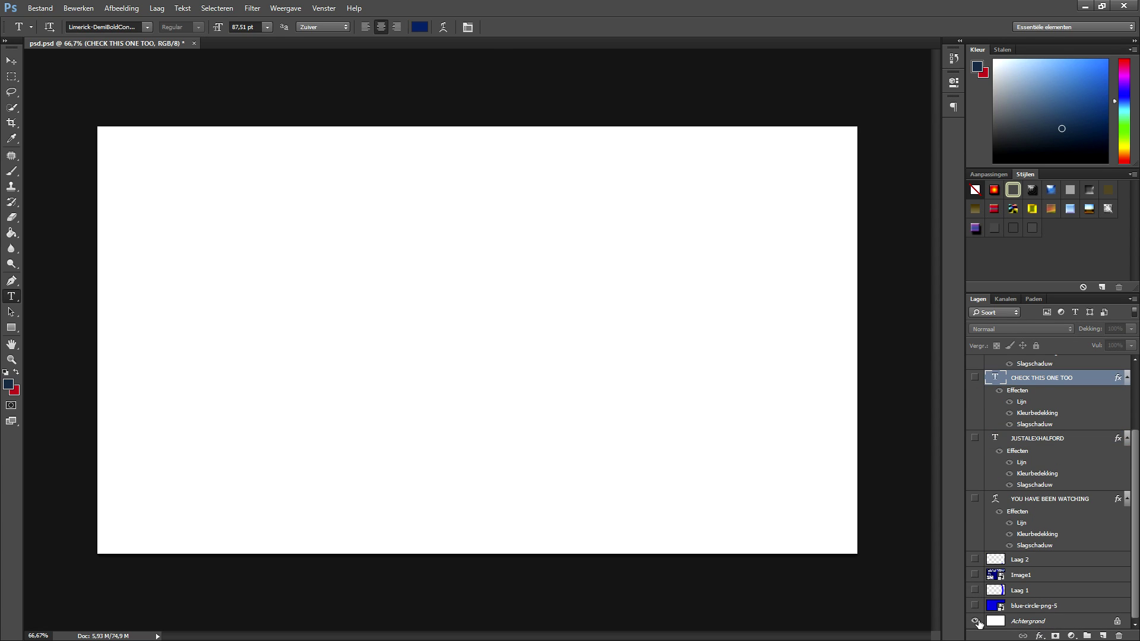
left_click(975, 608)
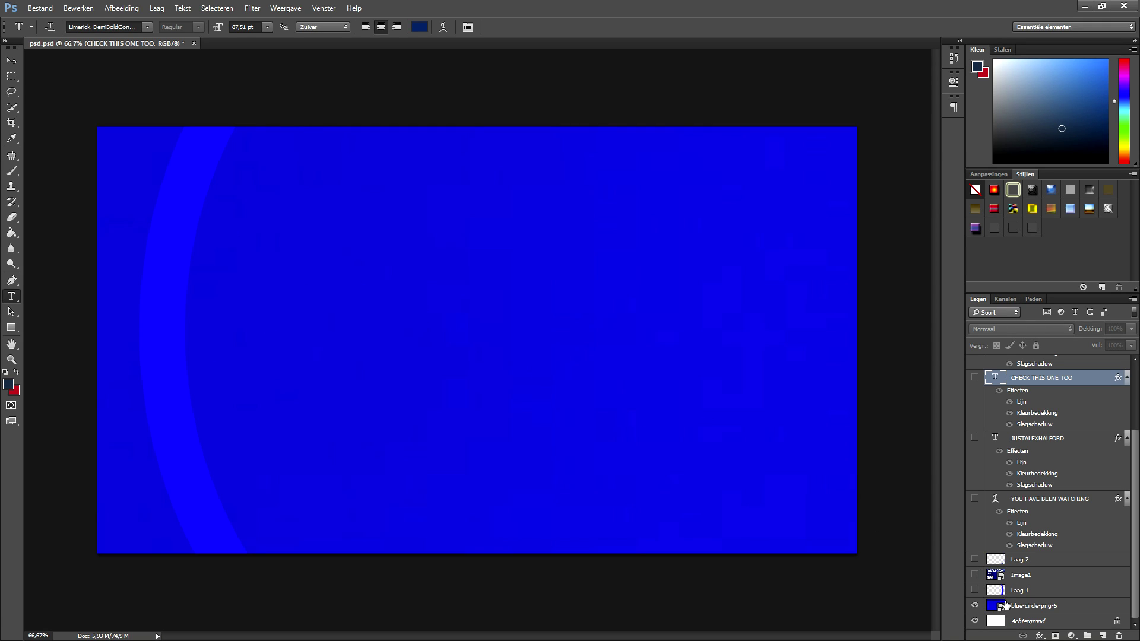
left_click(1006, 604)
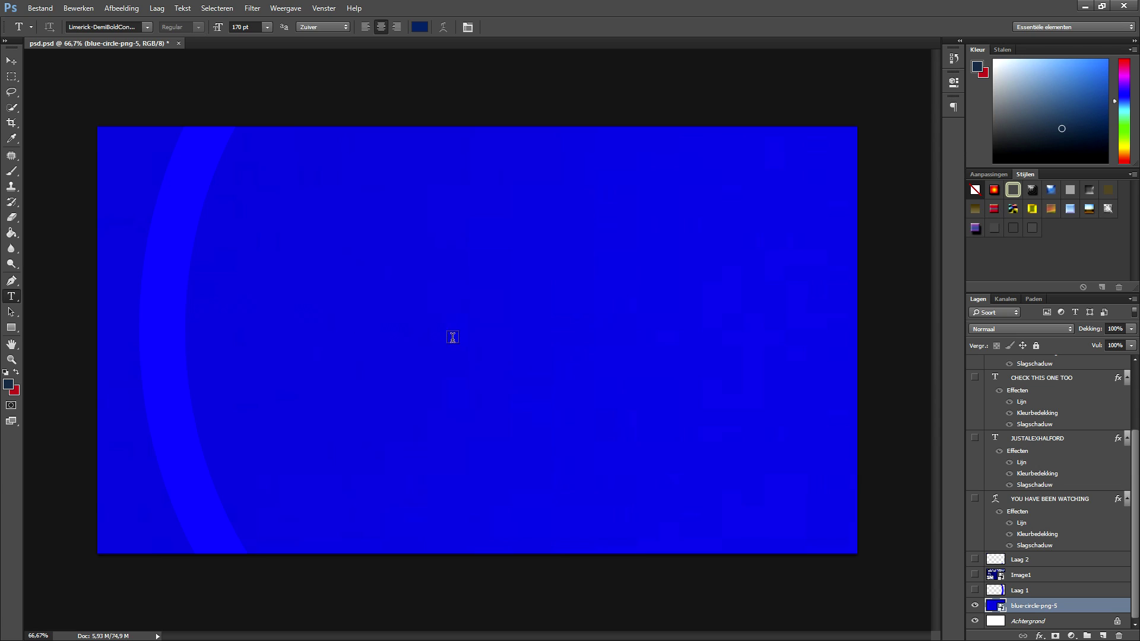
left_click(981, 591)
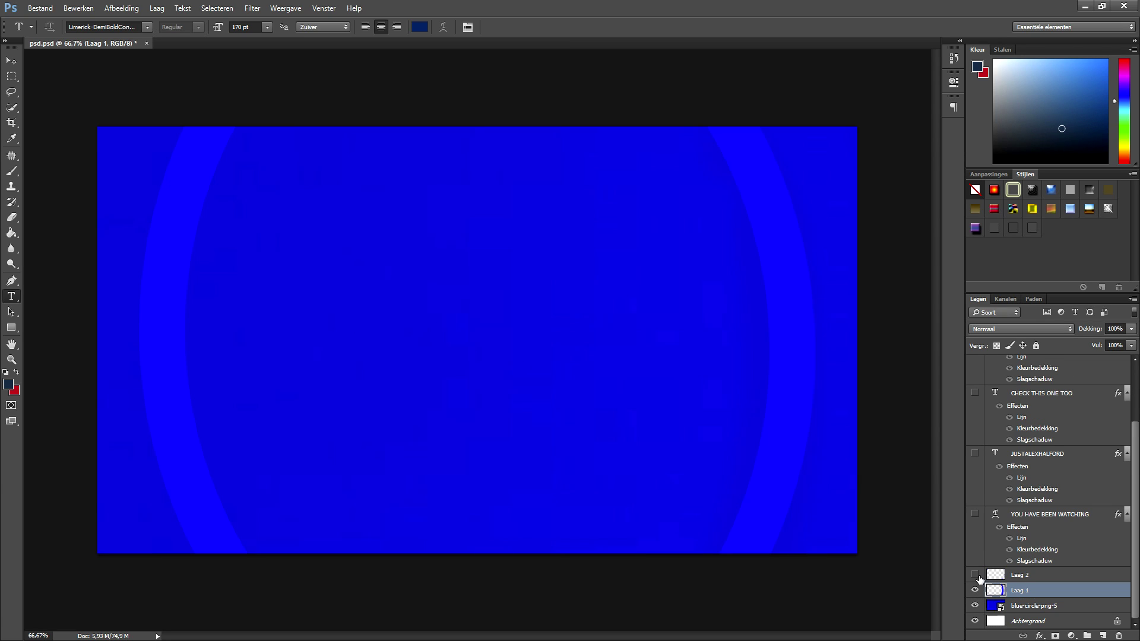
left_click(976, 576)
Move Laag 2's lightning into the four corners around the blue ring
left_click_drag(775, 254, 715, 242)
left_click(974, 575)
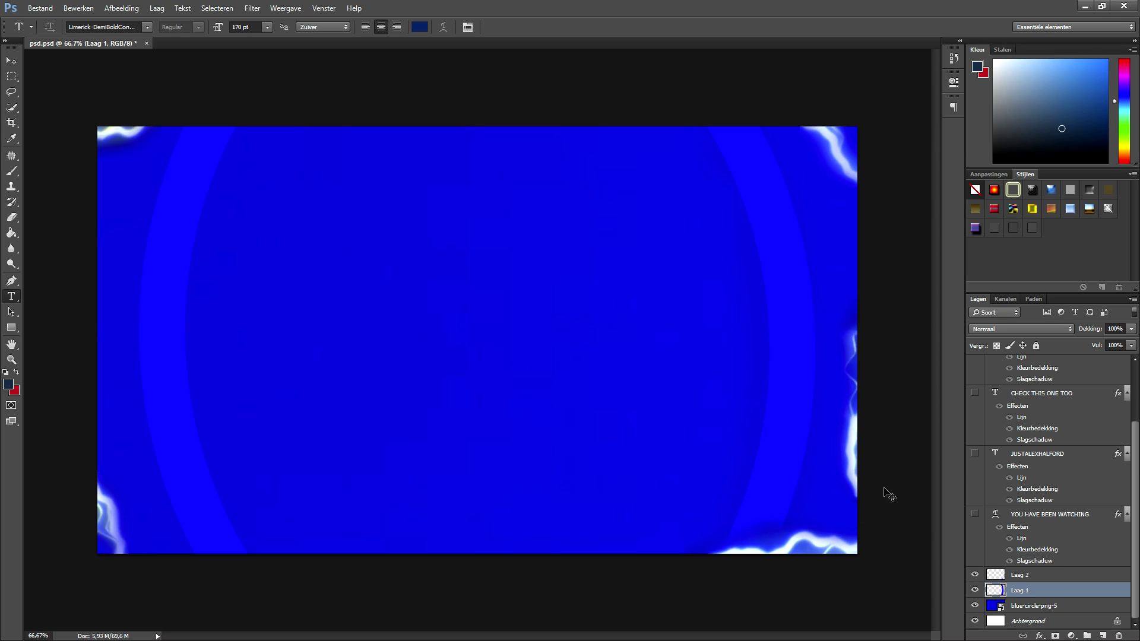
key("ctrl+z")
left_click(1026, 574)
left_click_drag(830, 539, 911, 484)
left_click_drag(1047, 561, 509, 239)
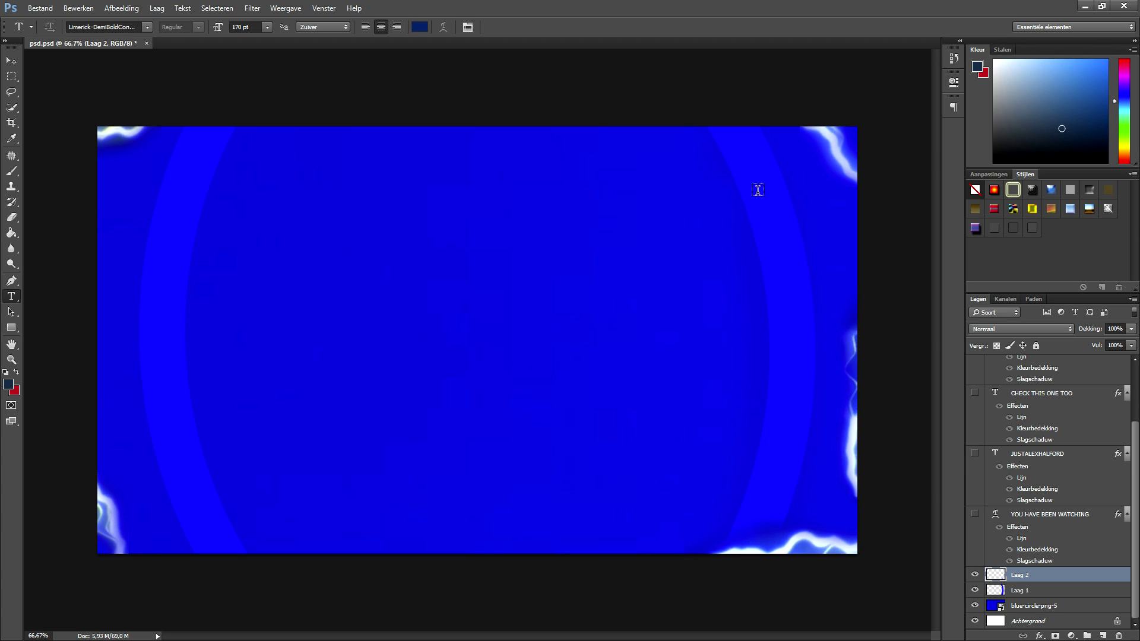
left_click_drag(803, 542, 695, 189)
Show the YOU HAVE BEEN WATCHING heading, retyping the final E of BEEN
left_click(974, 514)
left_click(495, 156)
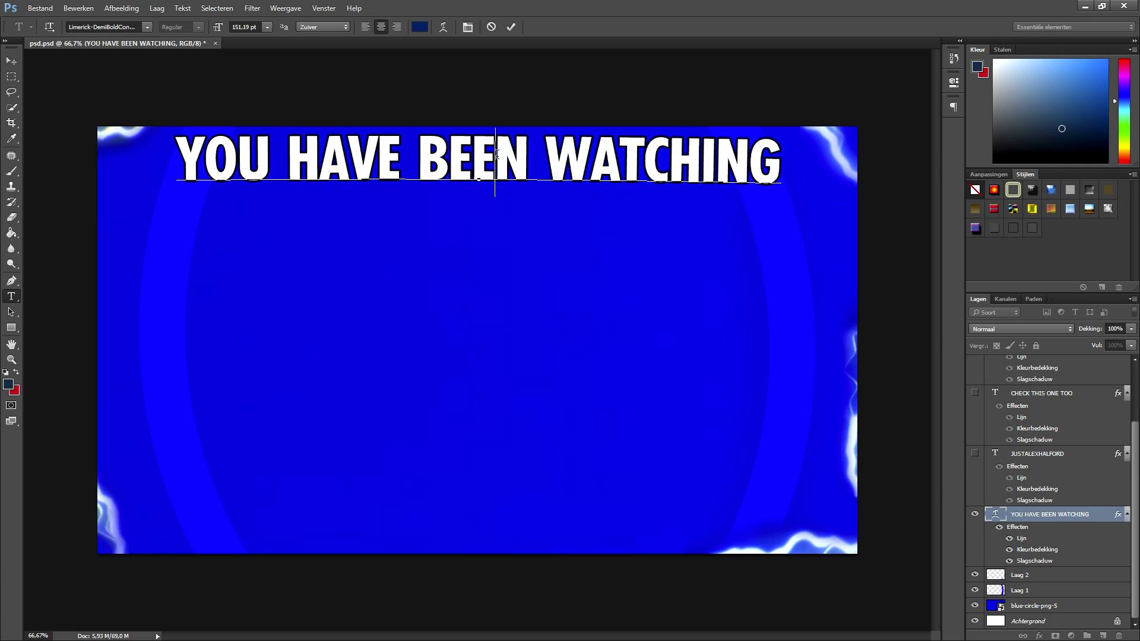
key("BackSpace")
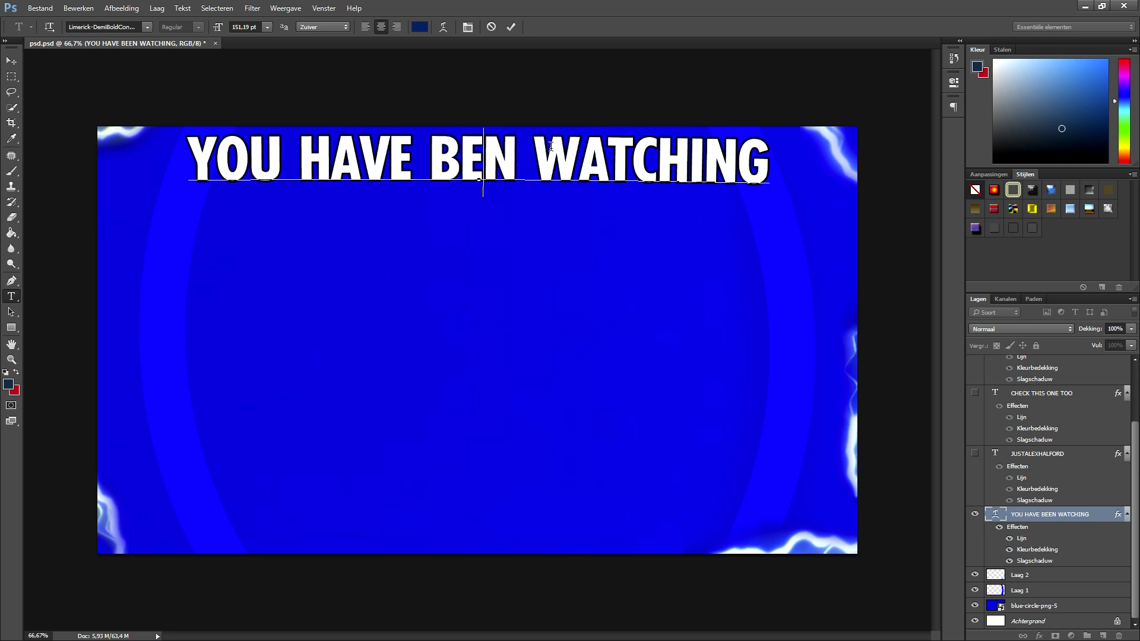
type("E")
left_click(510, 26)
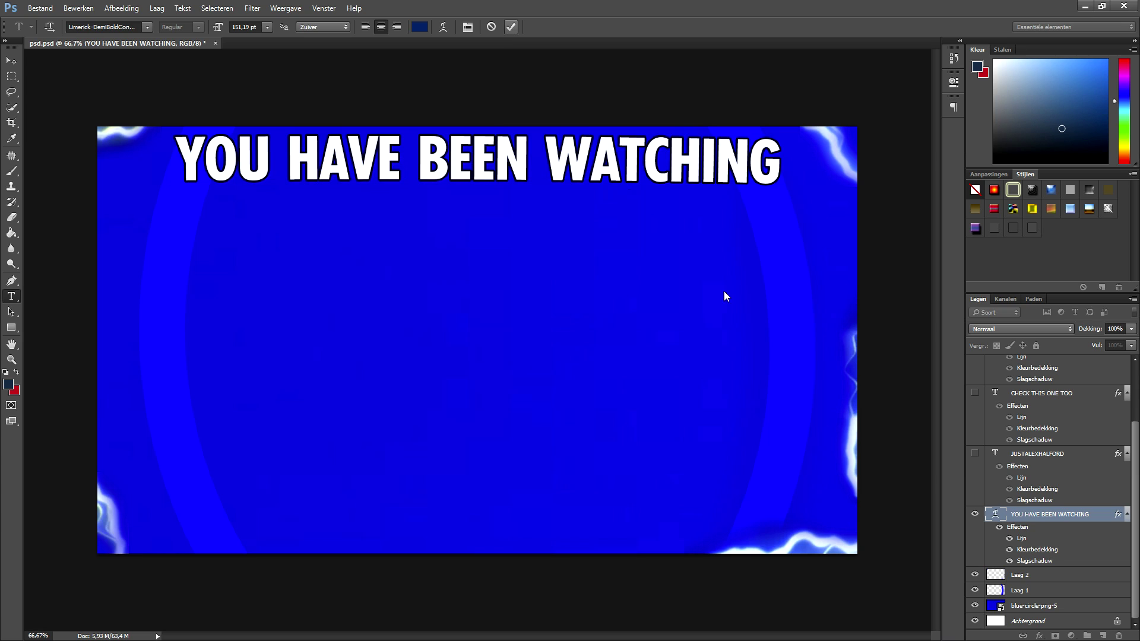
Show the big channel-name title, discarding a trial rename so the original wording stays
left_click(975, 455)
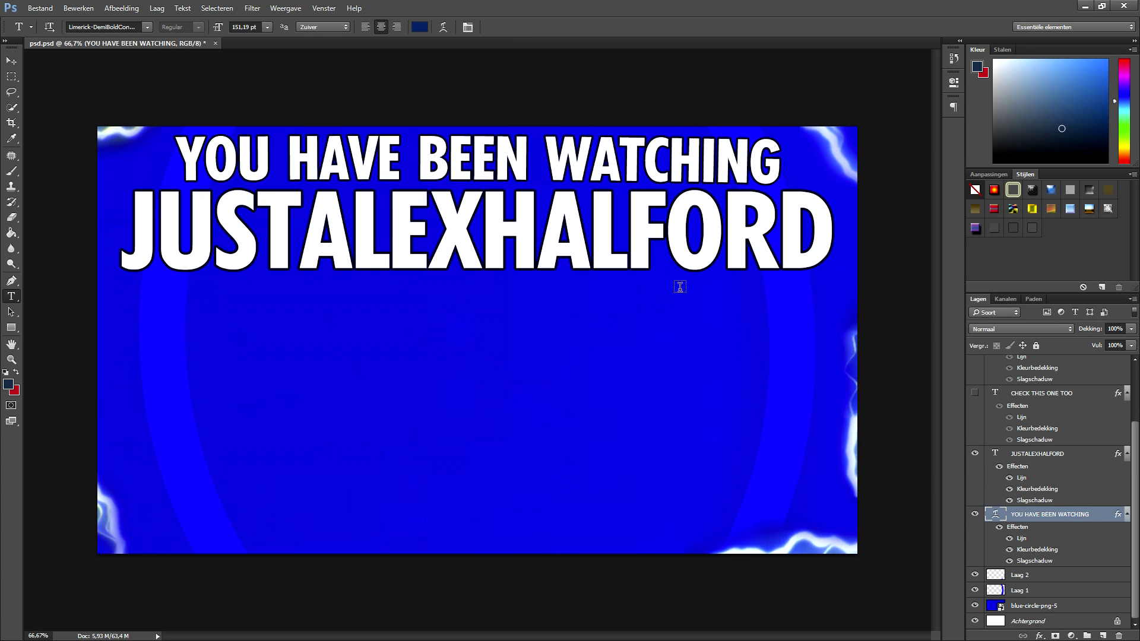
double_click(634, 241)
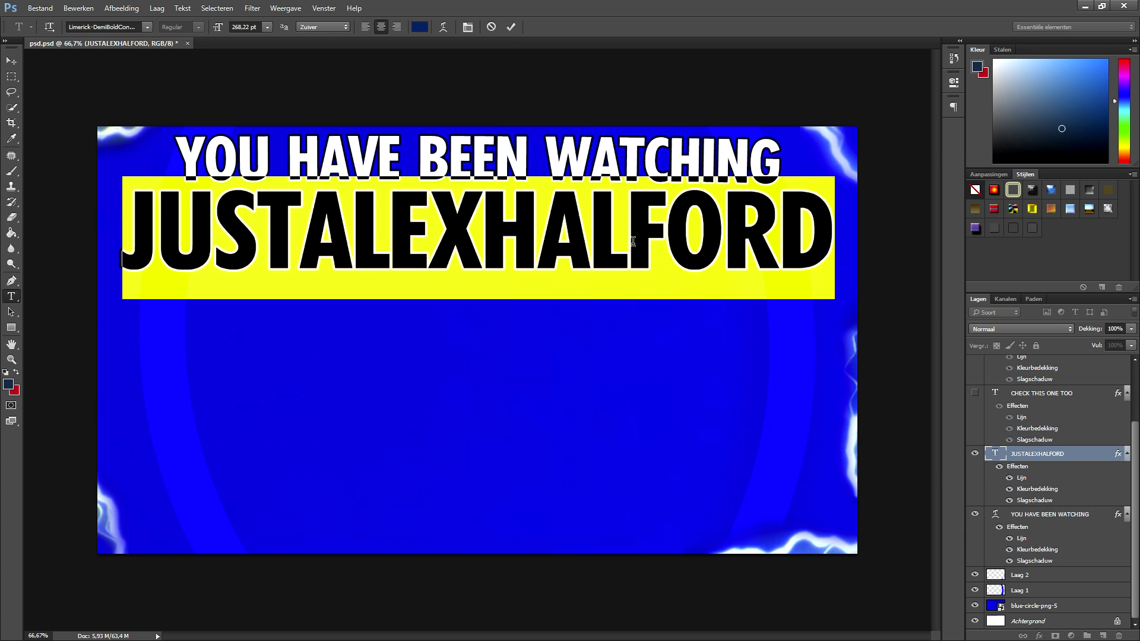
type("FluffySnow")
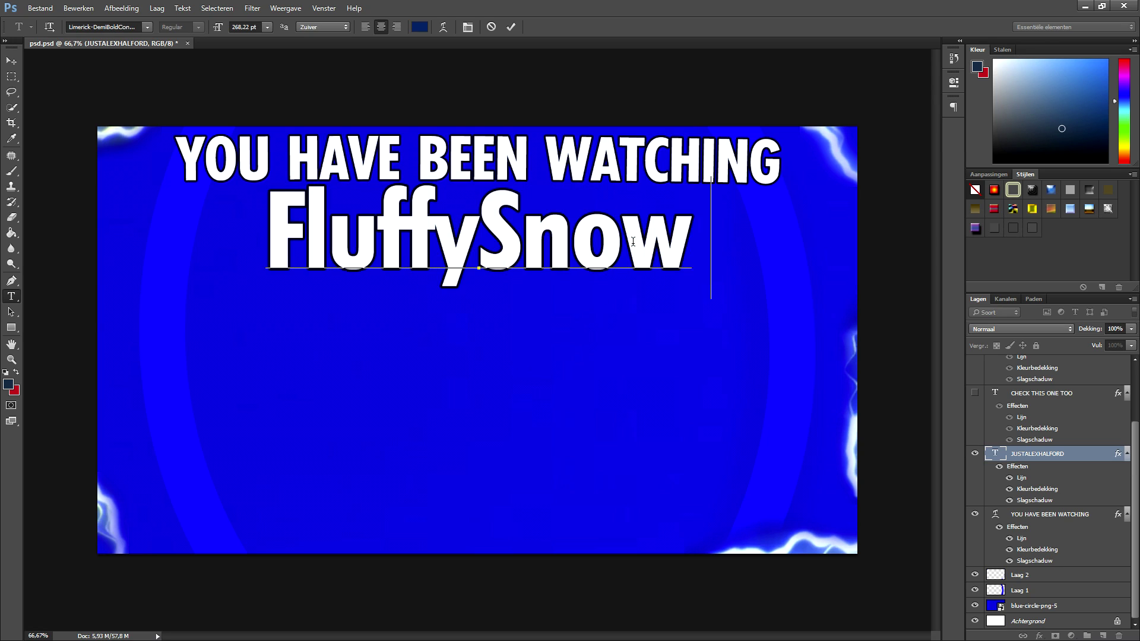
type("FlakeHD")
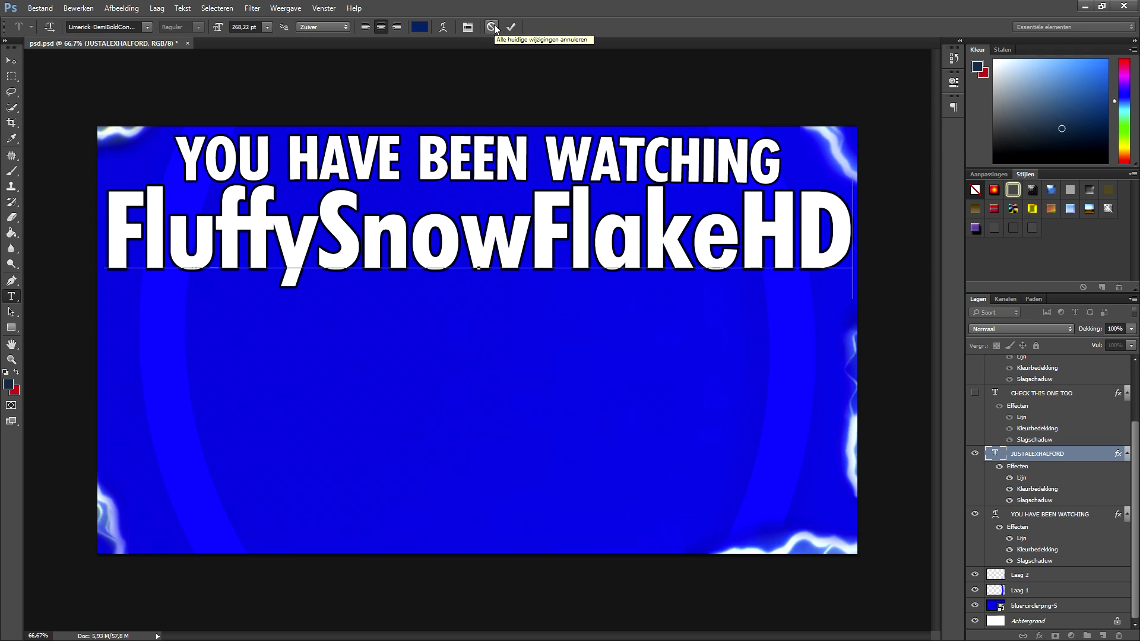
left_click(493, 27)
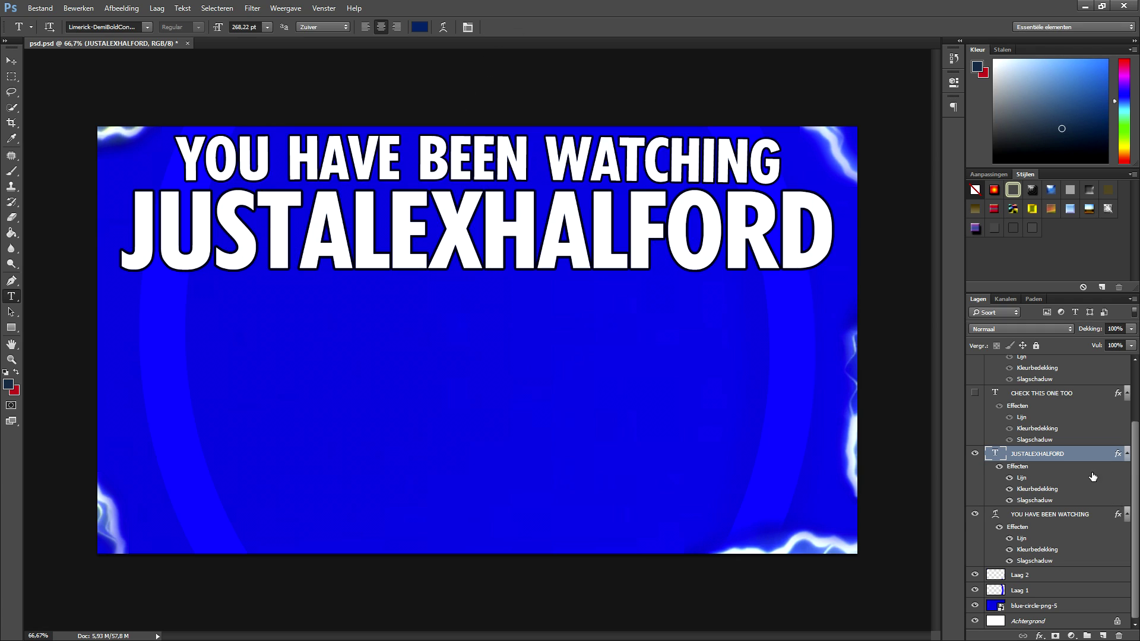
scroll(1092, 477, "up", 2)
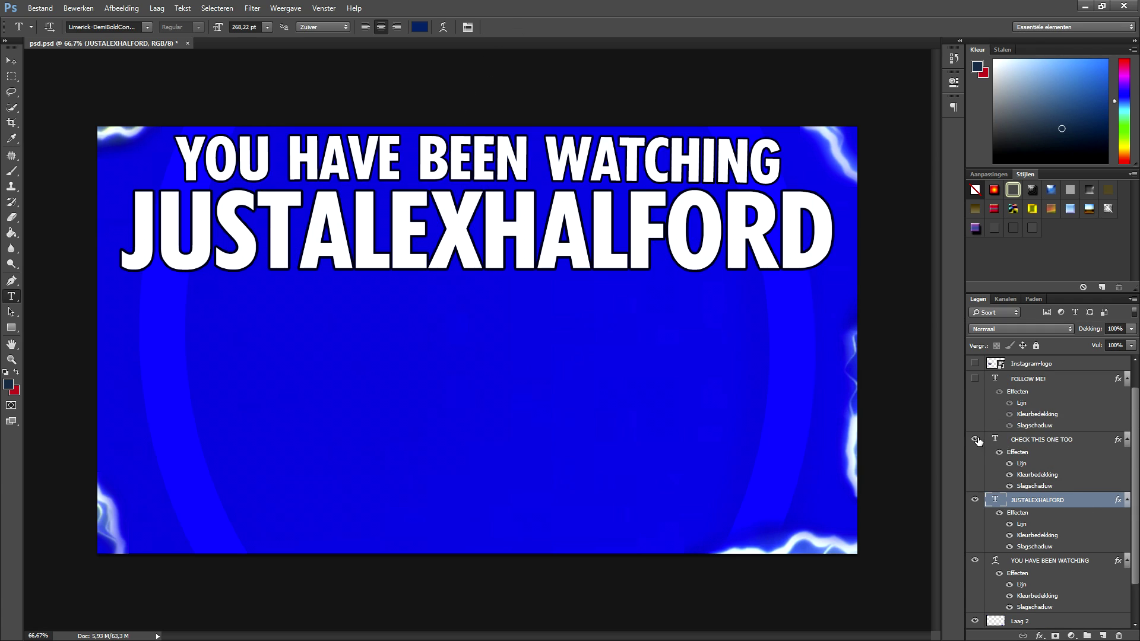
Show the CHECK THIS ONE TOO and FOLLOW ME! text layers
left_click(975, 440)
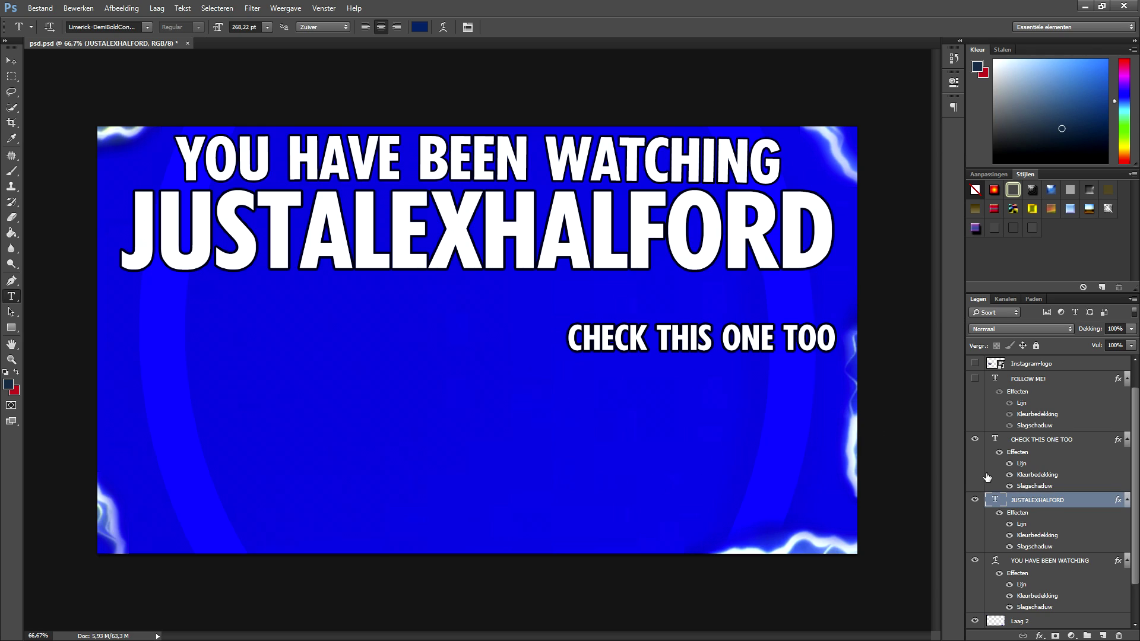
scroll(995, 434, "up", 1)
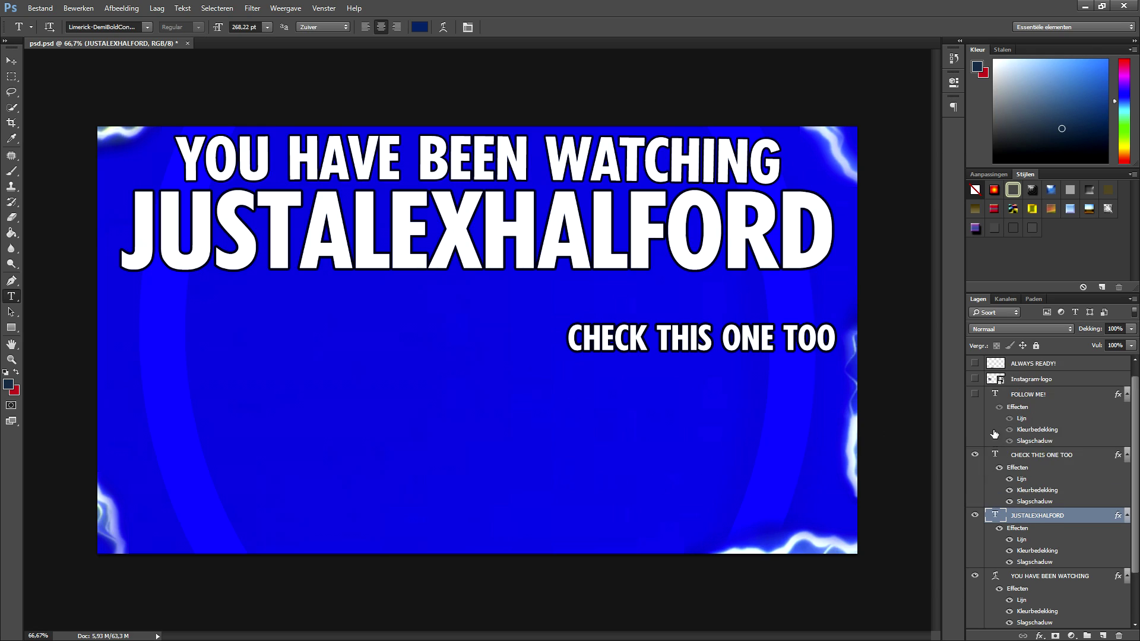
left_click(976, 395)
triple_click(249, 303)
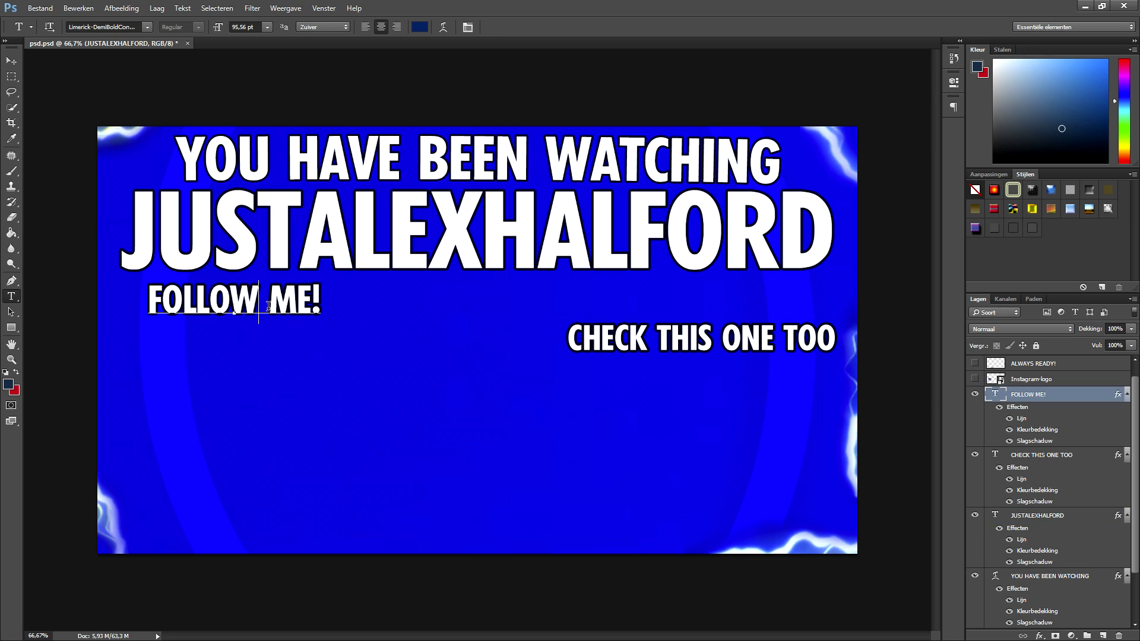
left_click(510, 26)
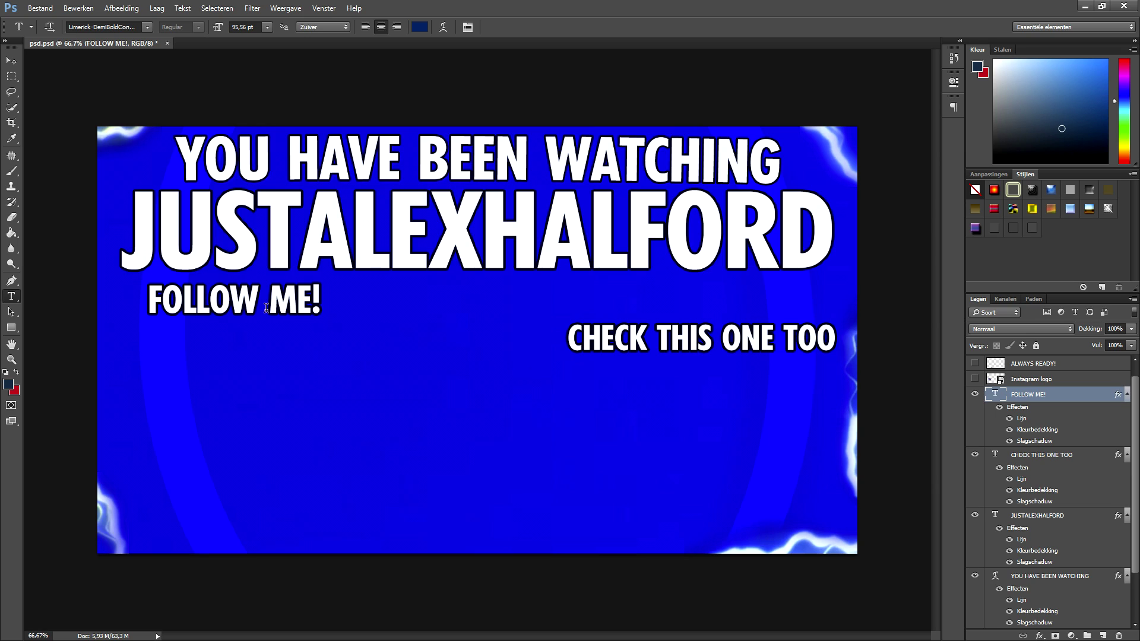
Show the Twitter and Instagram handles and their logos
left_click(975, 379)
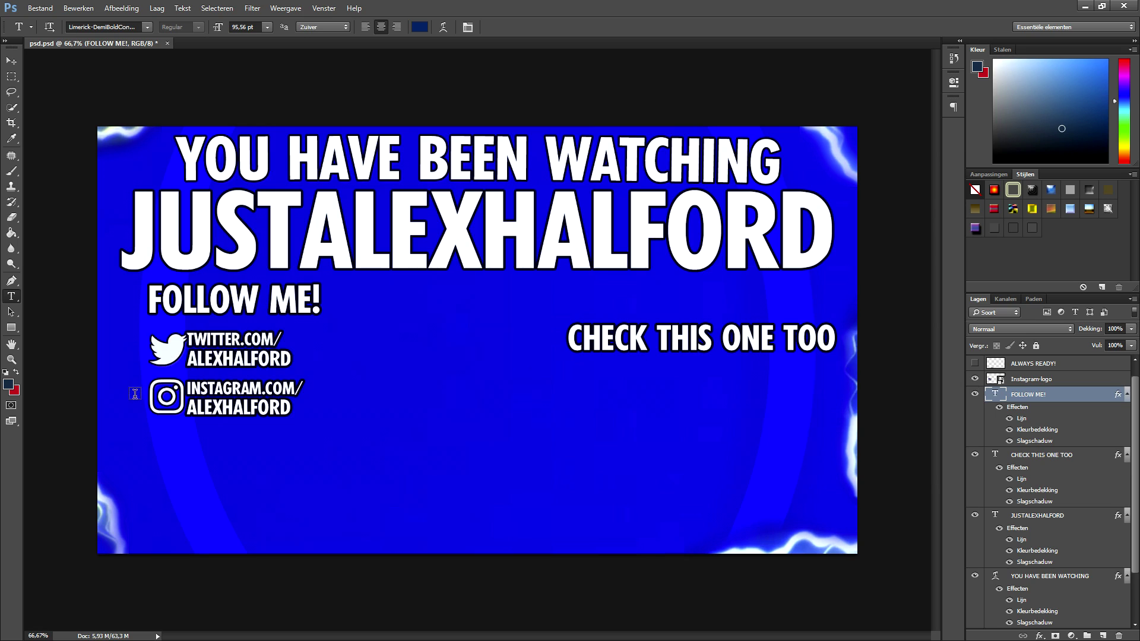
scroll(142, 397, "up", 3, "alt")
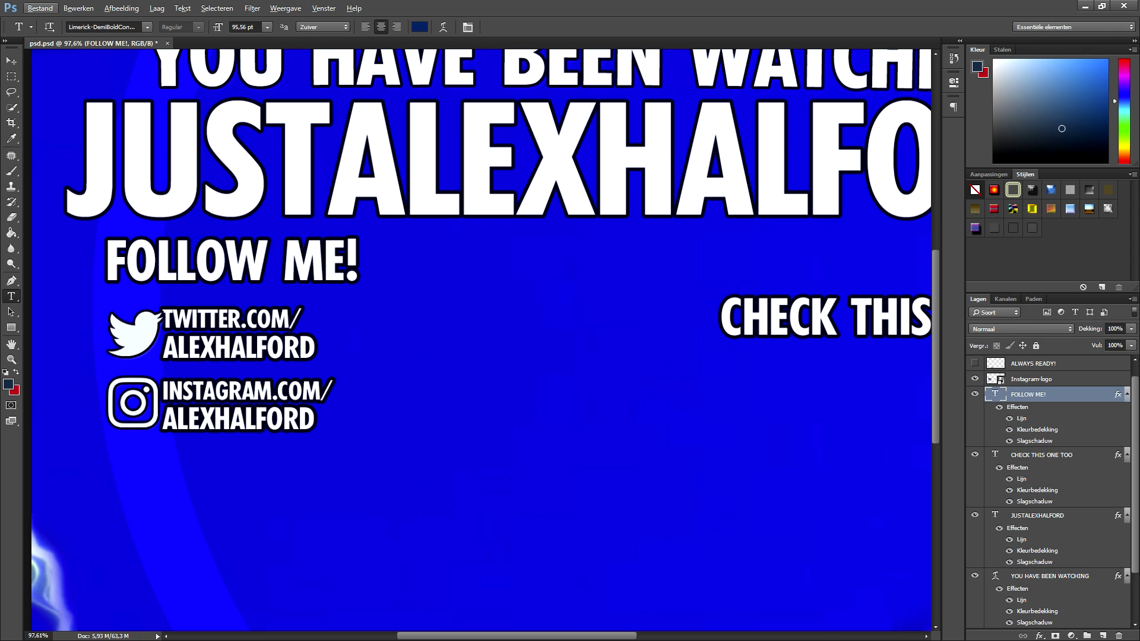
left_click(975, 395)
left_click(974, 395)
left_click(974, 380)
left_click(975, 380)
scroll(1026, 395, "up", 1)
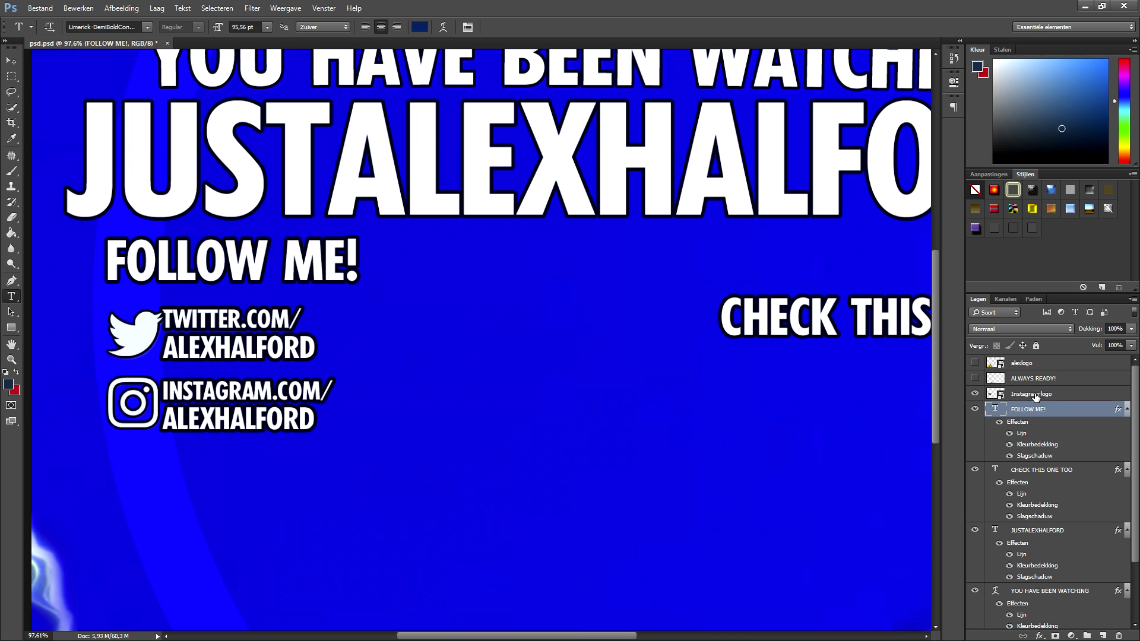
left_click(976, 397)
scroll(555, 391, "down", 3)
key("alt")
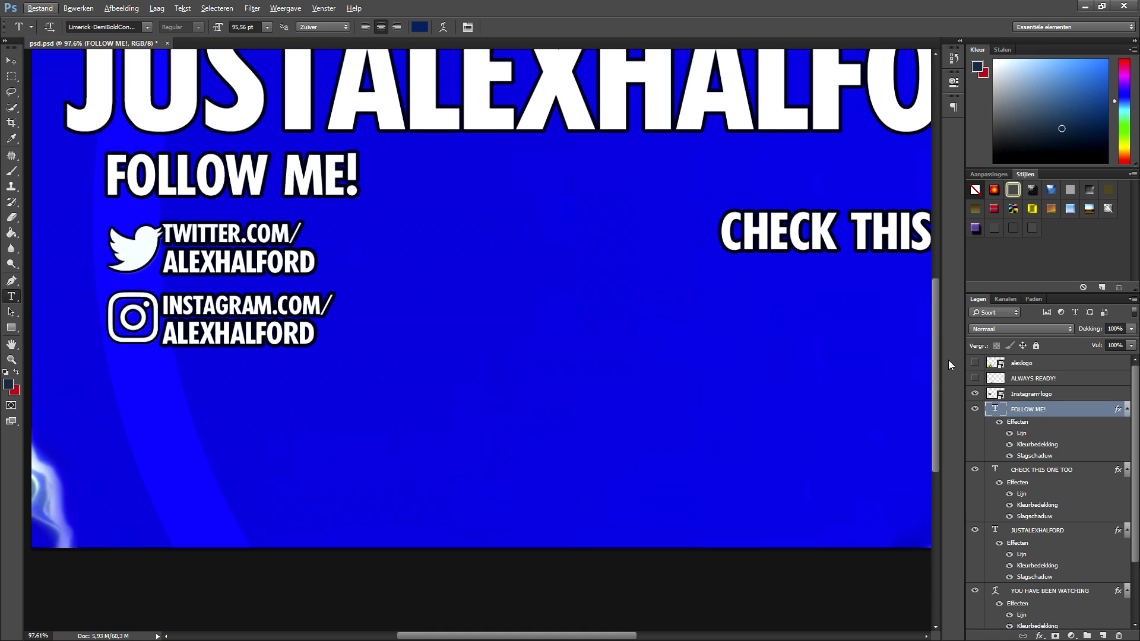
Show the ALWAYS READY! caption and the yellow JAH logo
left_click(975, 378)
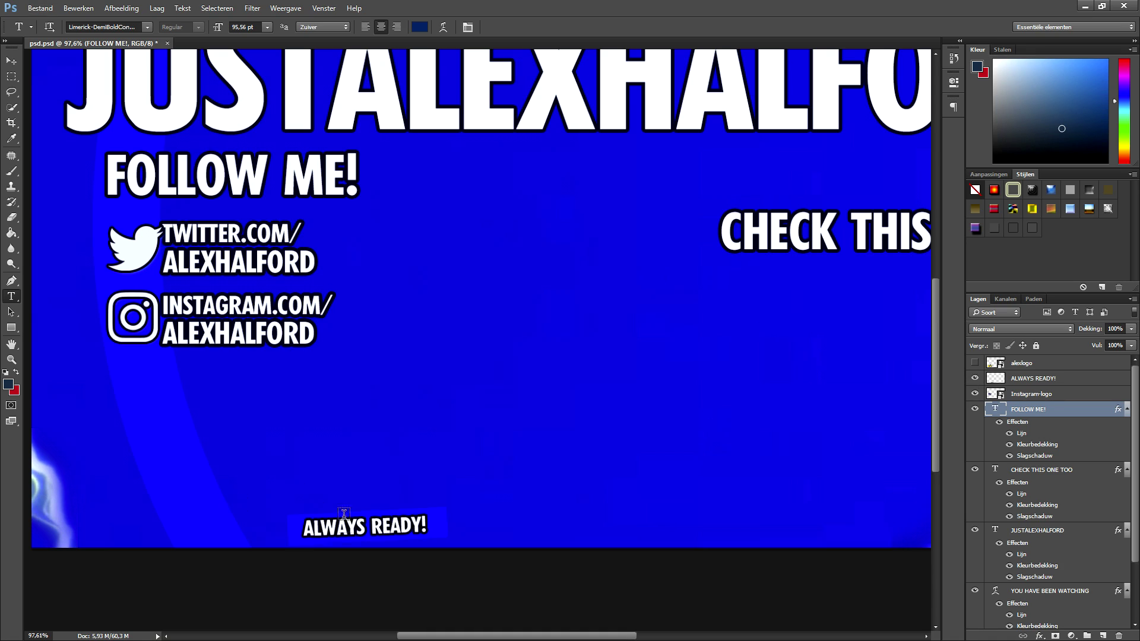
left_click(974, 363)
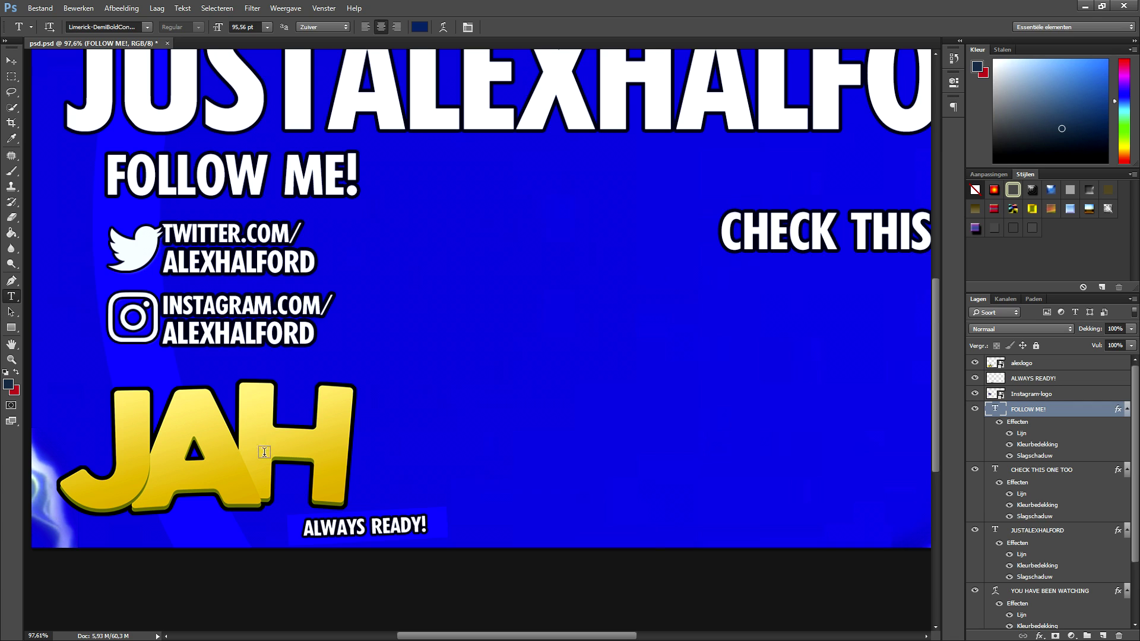
scroll(519, 230, "down", 2)
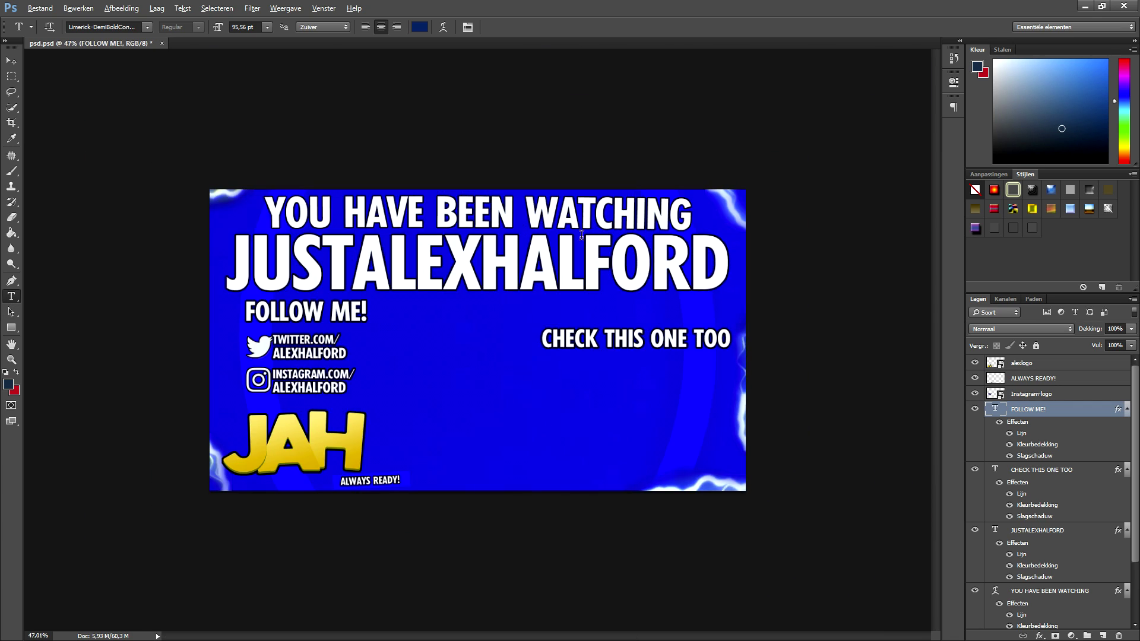
scroll(626, 253, "up", 1)
Zoom the canvas in and out to review the finished blue end screen
scroll(627, 252, "up", 1)
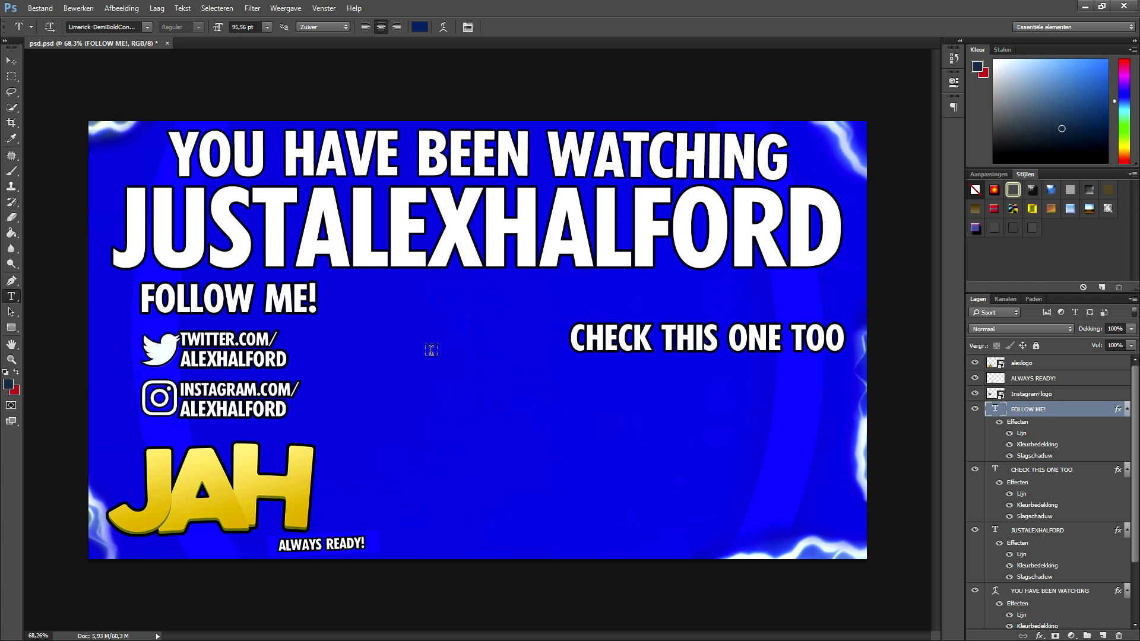
scroll(1027, 440, "down", 1)
scroll(1021, 484, "up", 1)
Back in File Explorer, deselect psd.psd and open project.veg in VEGAS Pro
key("alt+Tab")
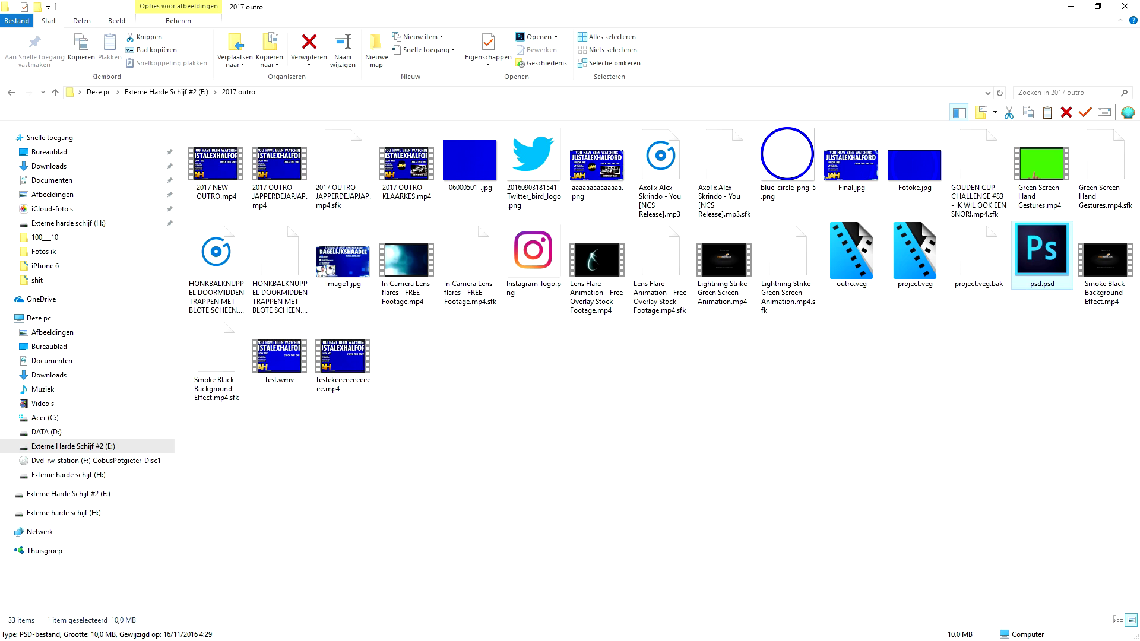
left_click(722, 421)
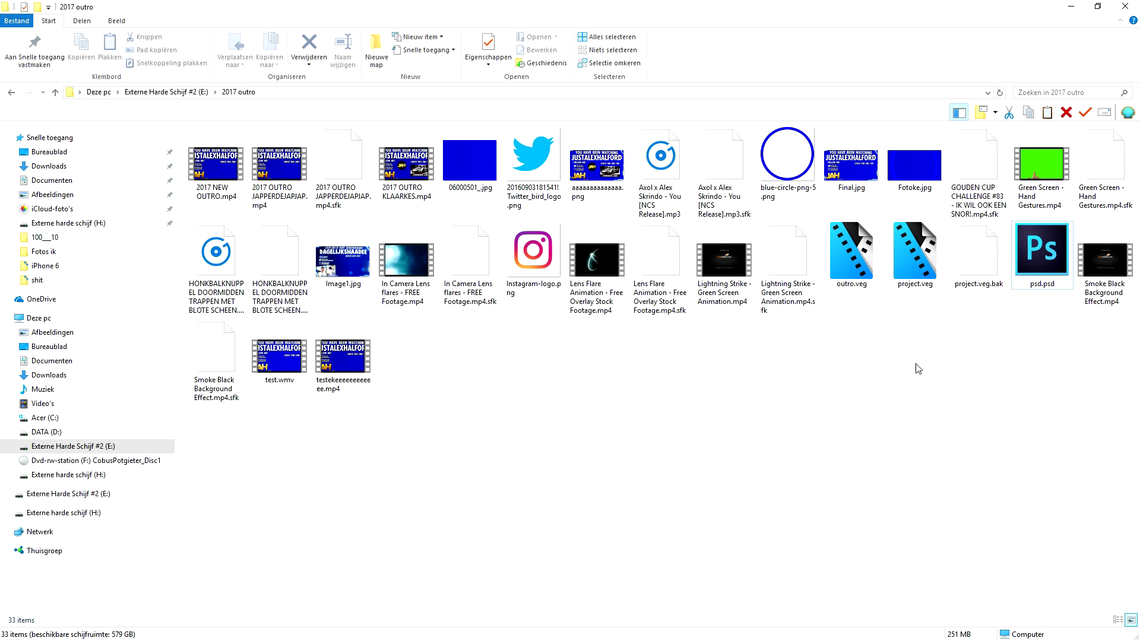
double_click(909, 285)
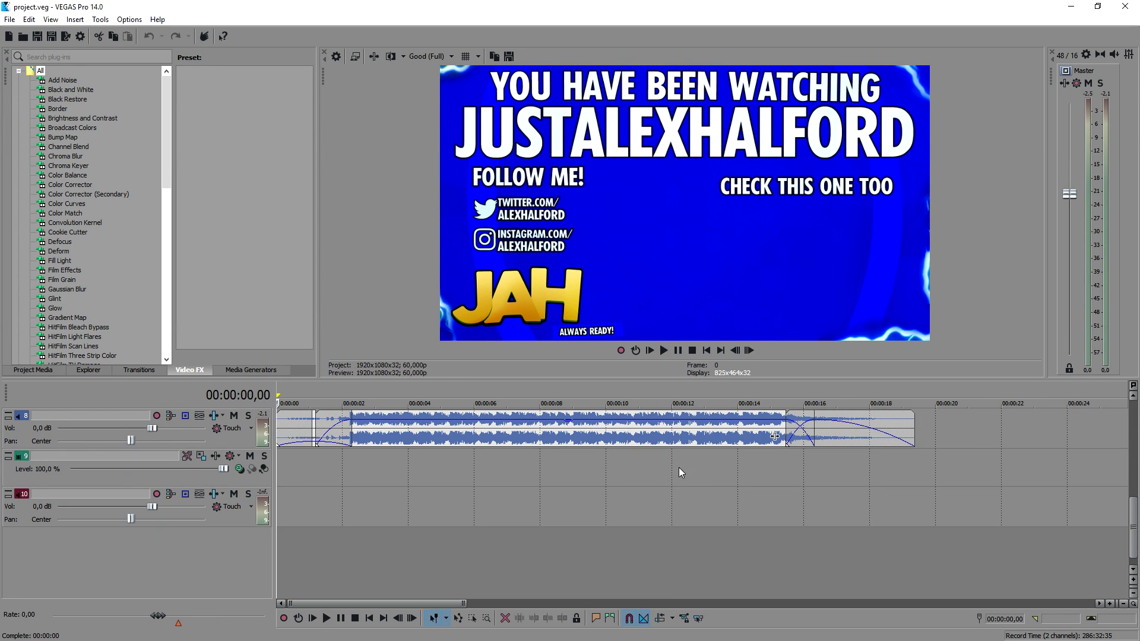
Scrub project.veg's timeline, close VEGAS Pro, and open outro.veg from the 2017 outro folder
left_click(570, 433)
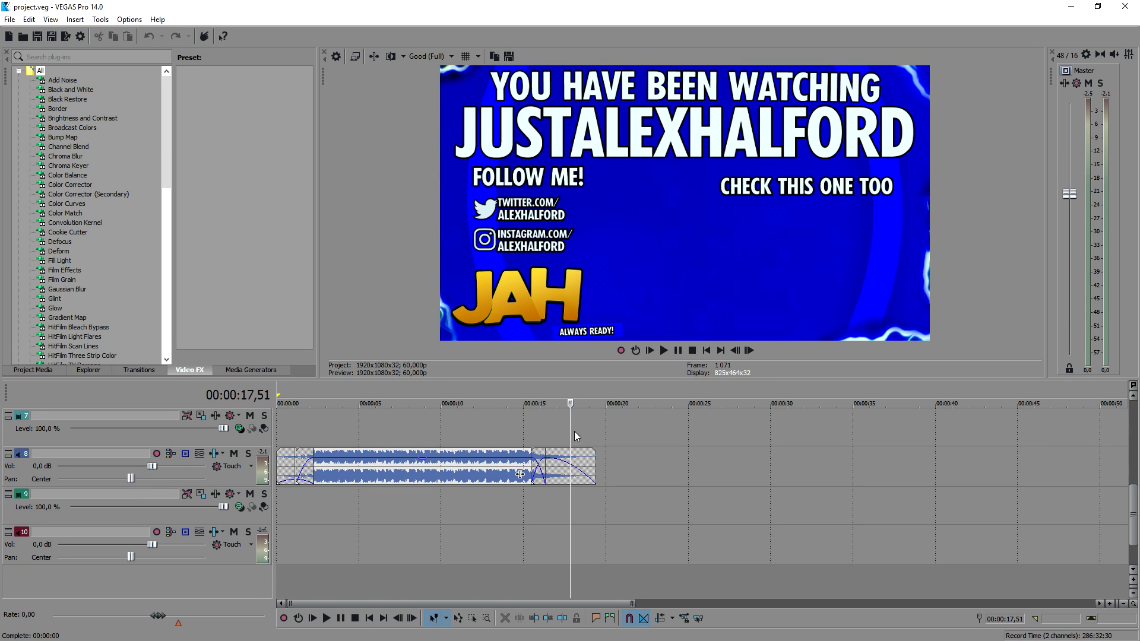
left_click(595, 425)
left_click(1118, 13)
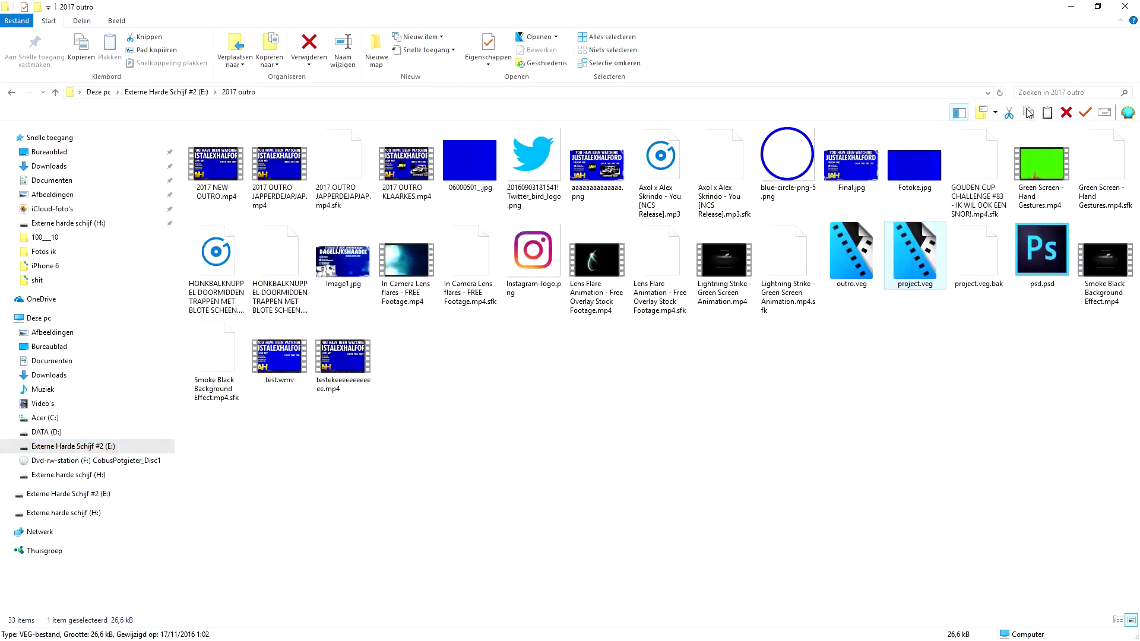
double_click(856, 286)
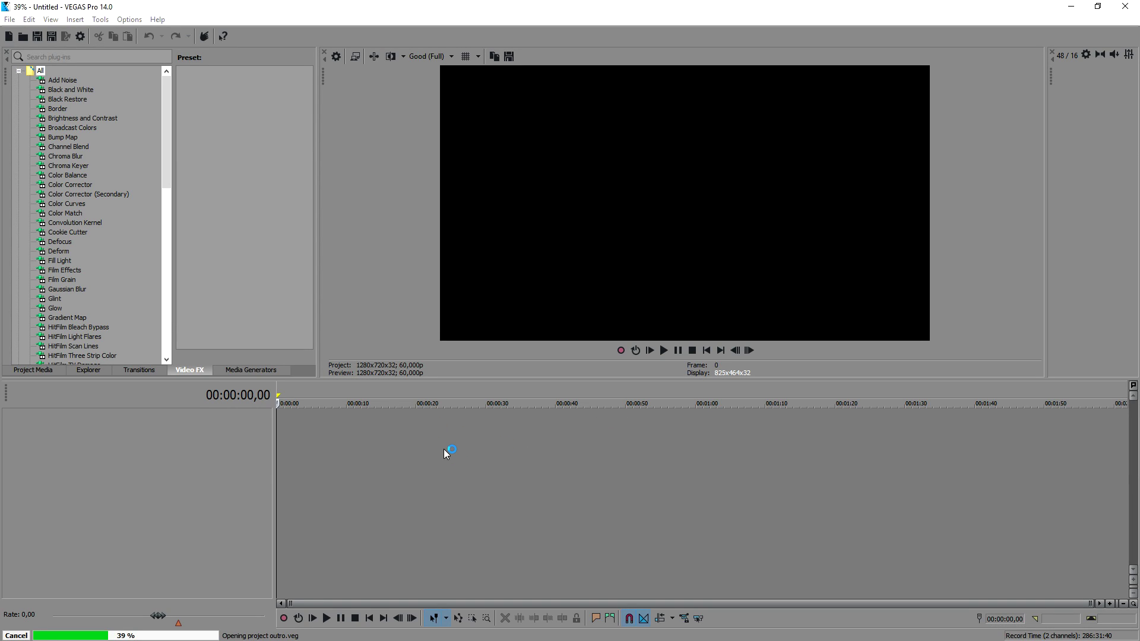
Zoom around the outro.veg timeline, then reopen project.veg from File Explorer
scroll(520, 464, "up", 3)
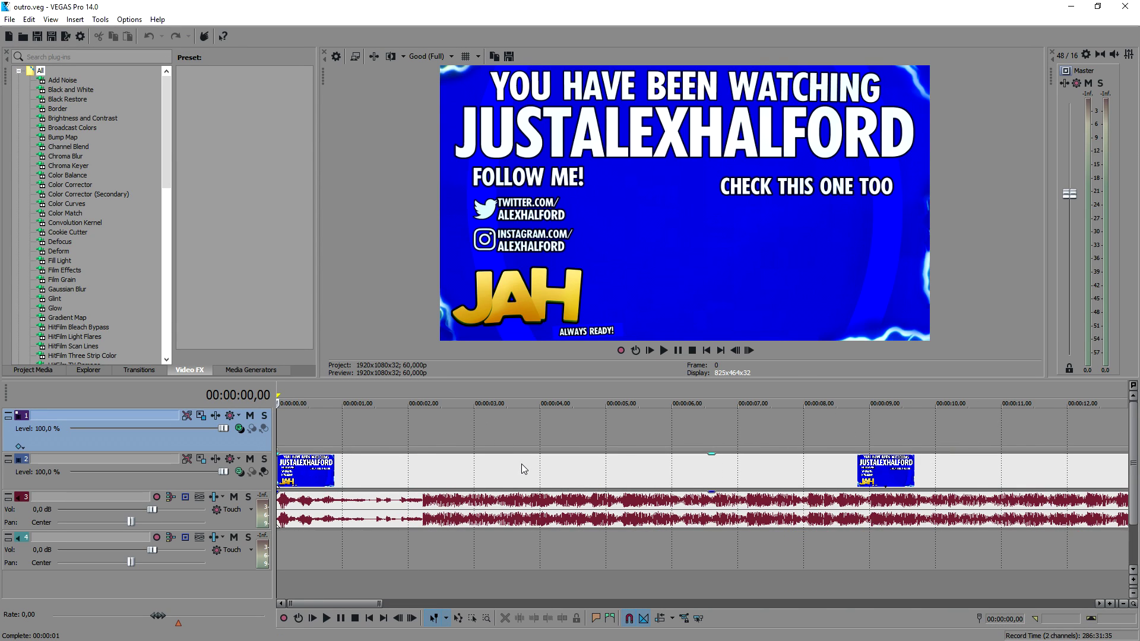
scroll(462, 475, "down", 1)
scroll(461, 475, "down", 2)
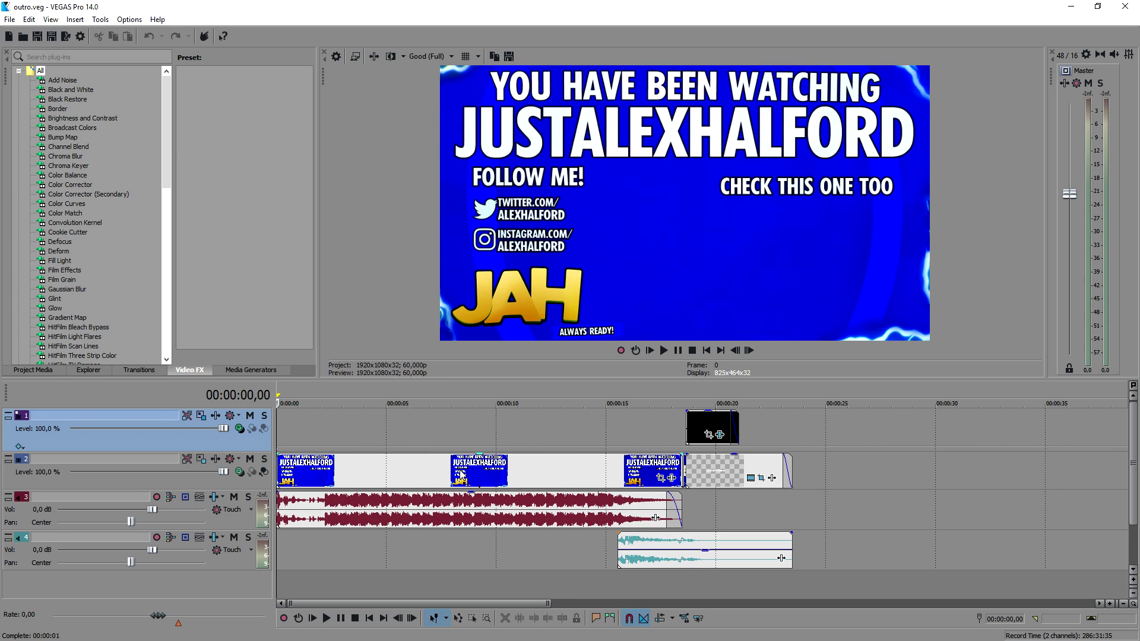
scroll(459, 472, "down", 1)
scroll(459, 471, "up", 3)
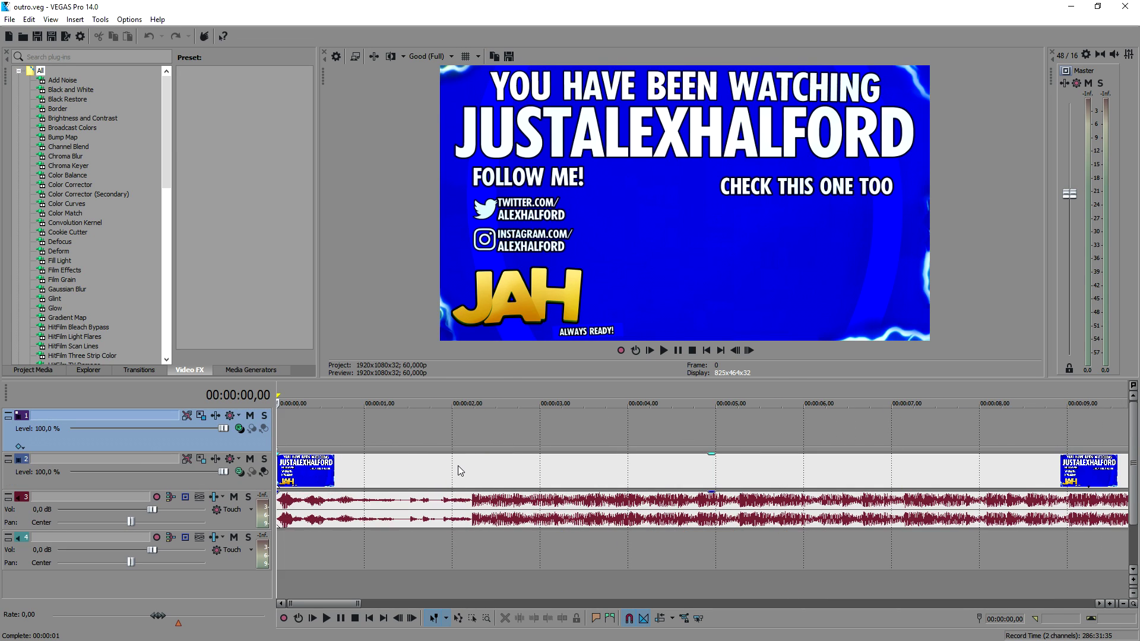
scroll(462, 464, "down", 1)
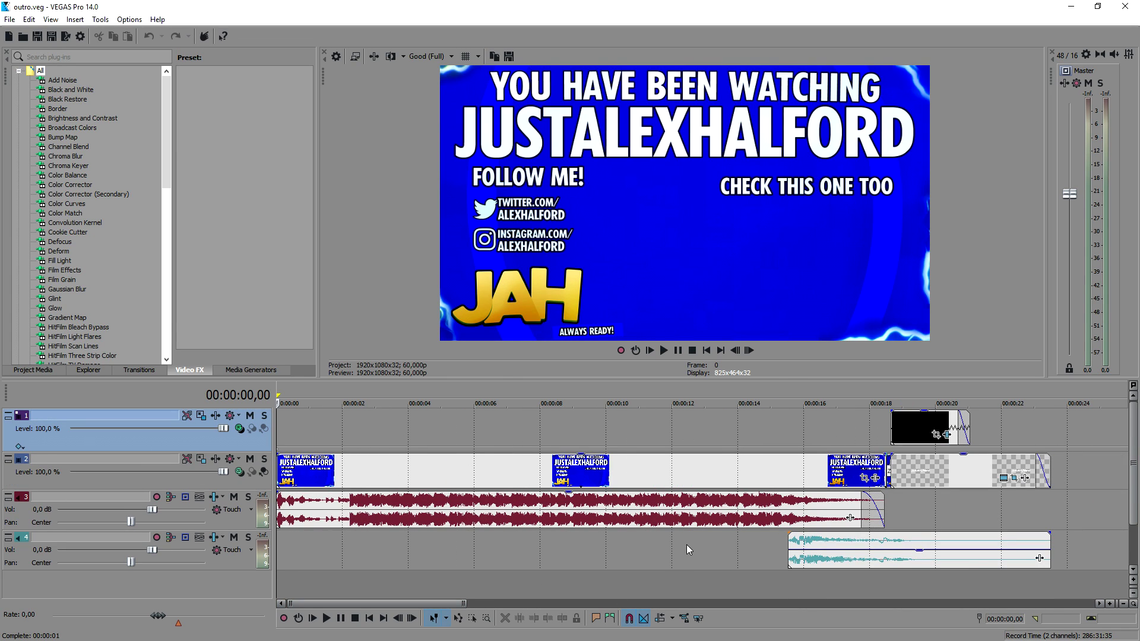
key("alt+Tab")
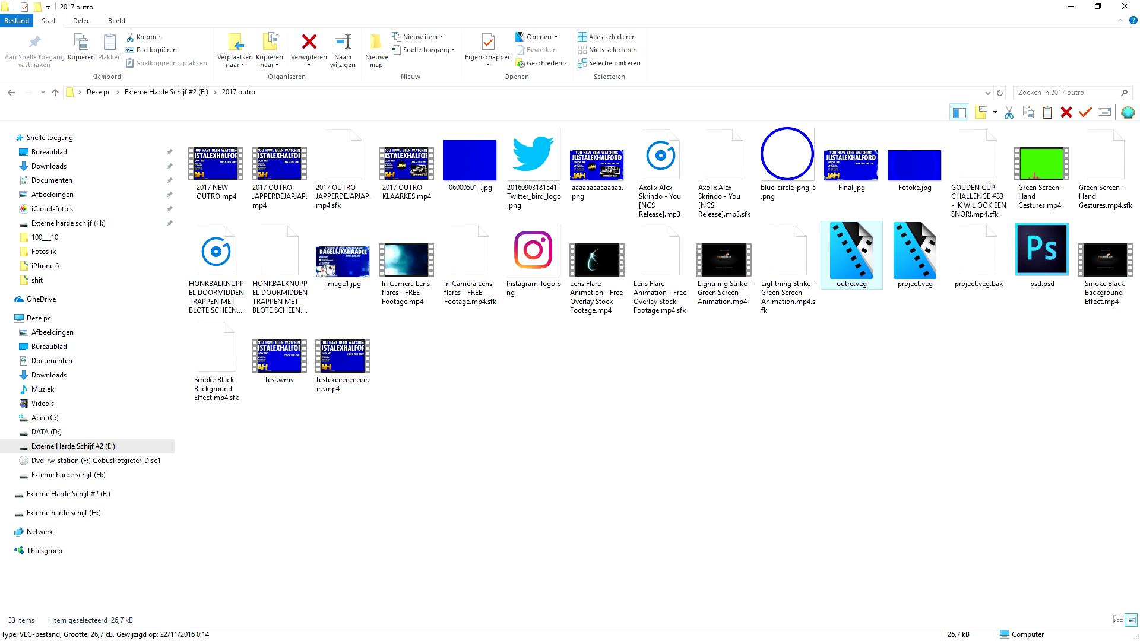
double_click(914, 274)
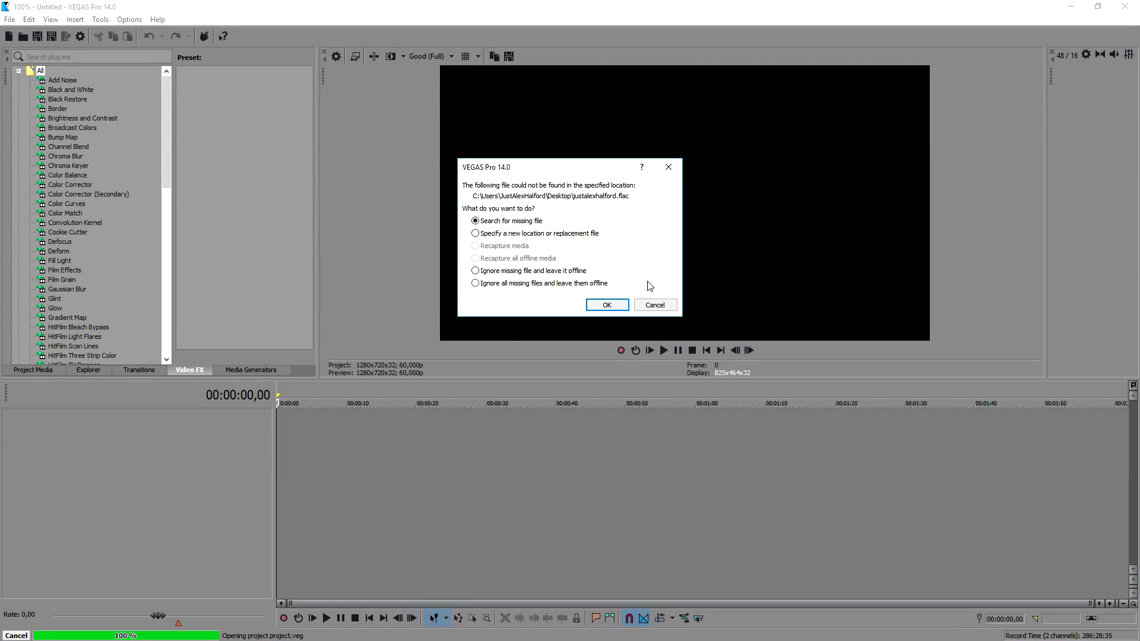
Accept the missing .flac audio prompt and zoom the loaded project.veg timeline
left_click(600, 305)
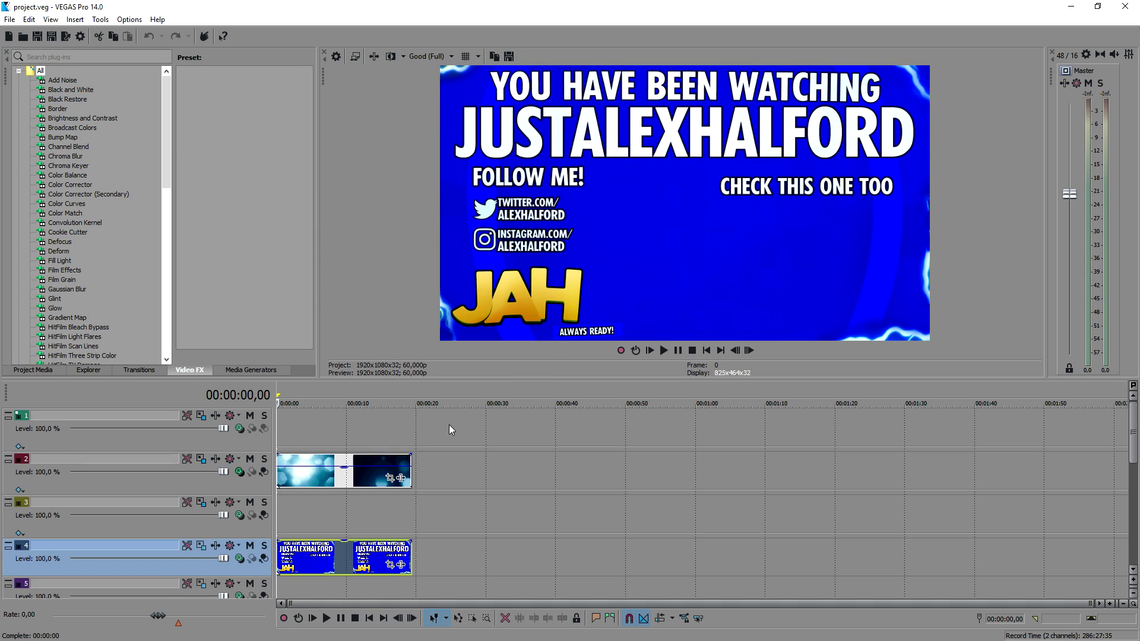
scroll(447, 446, "up", 2)
scroll(445, 447, "down", 1)
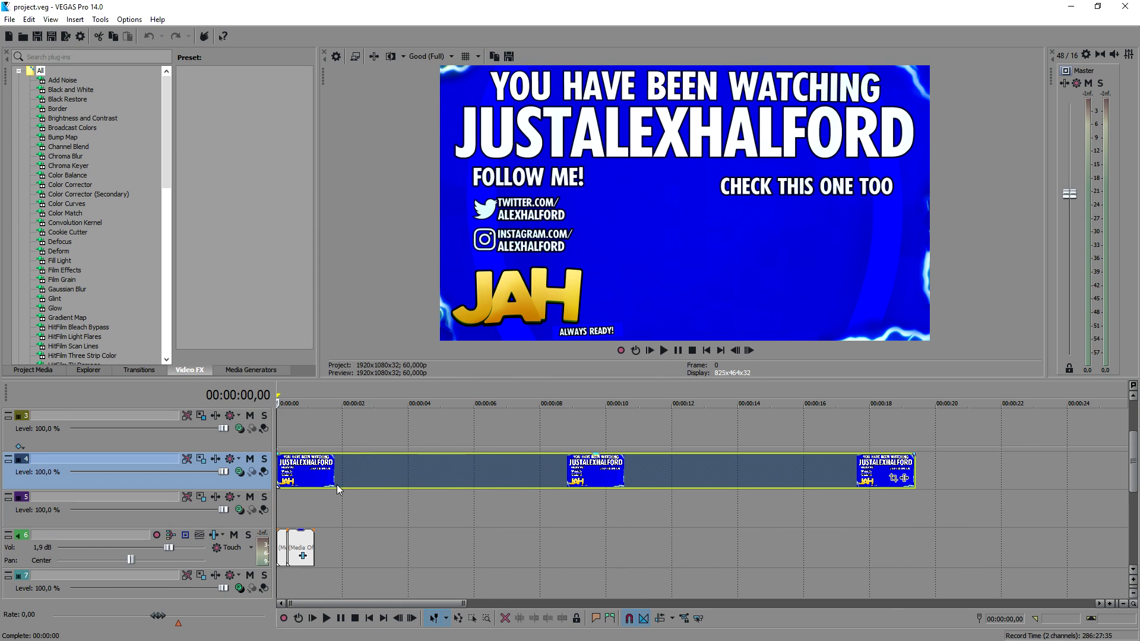
left_click(265, 460)
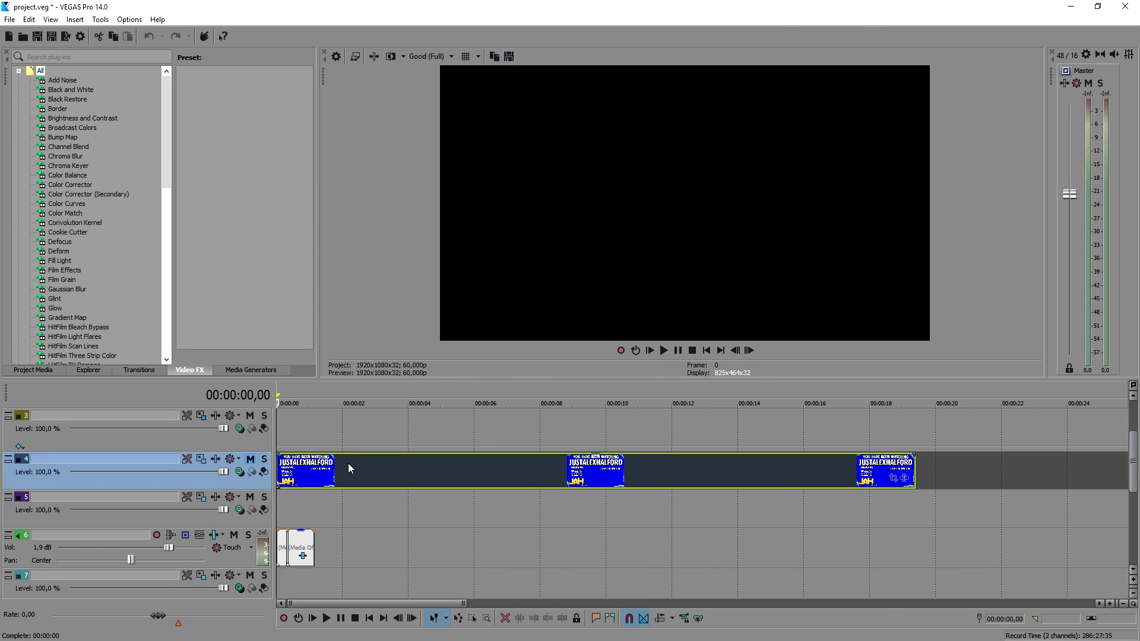
scroll(362, 470, "up", 2)
key("space")
key("space")
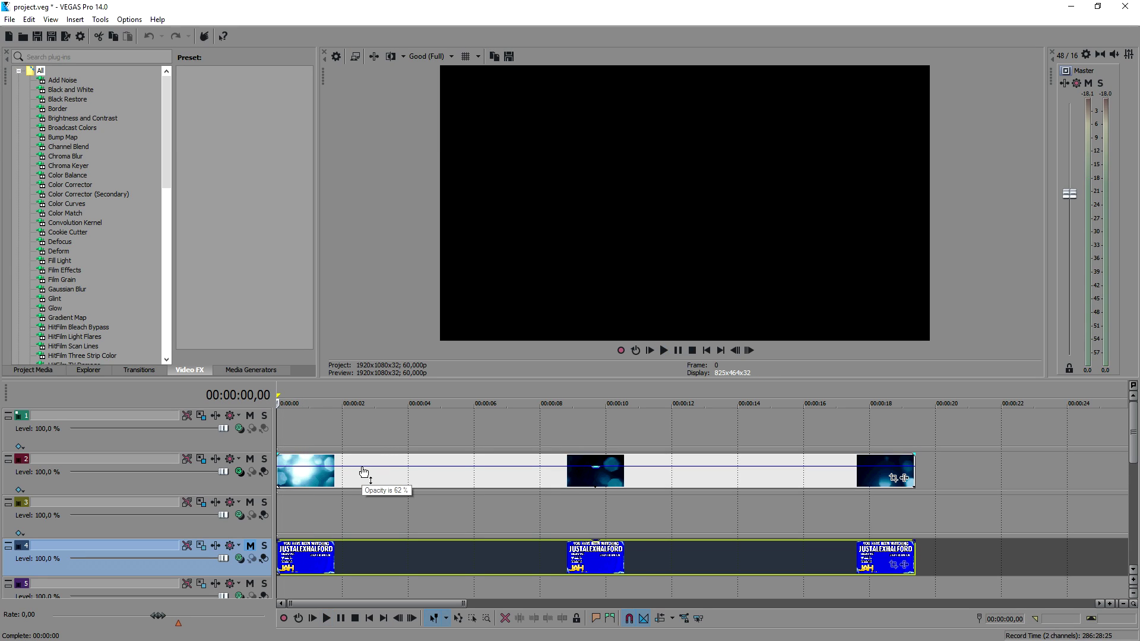
left_click_drag(386, 393, 546, 401)
key("space")
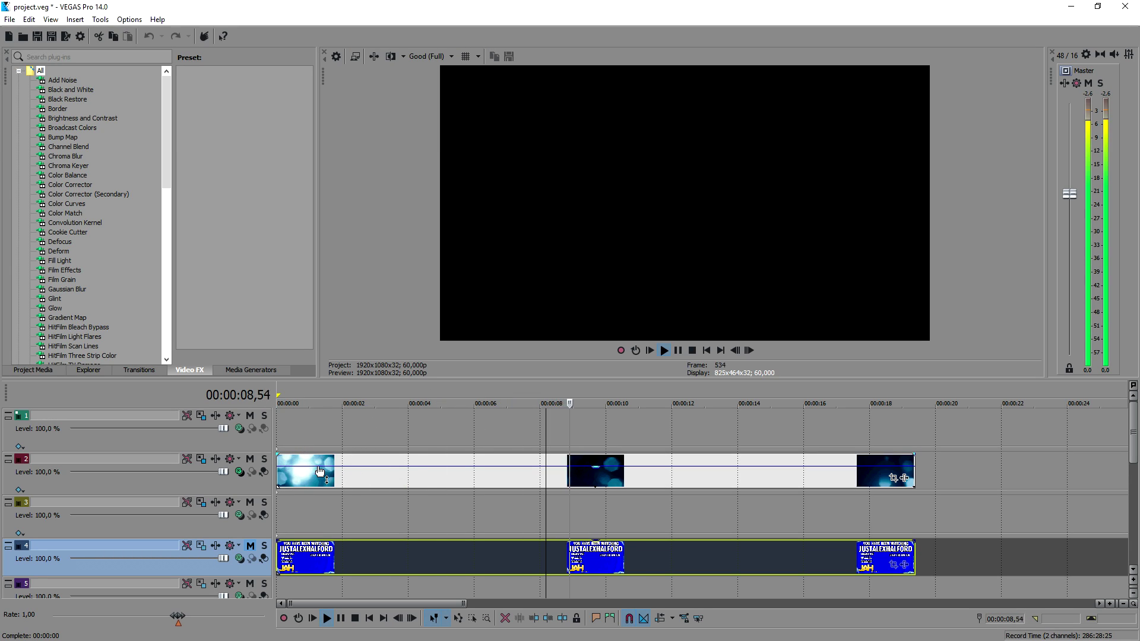
left_click(265, 460)
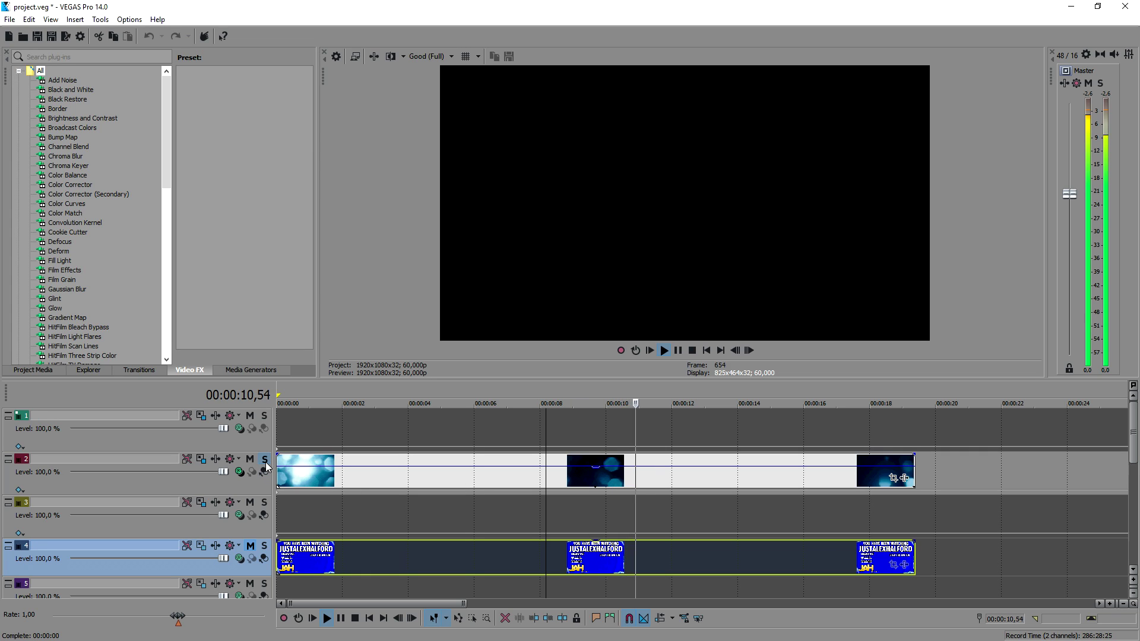
left_click(264, 460)
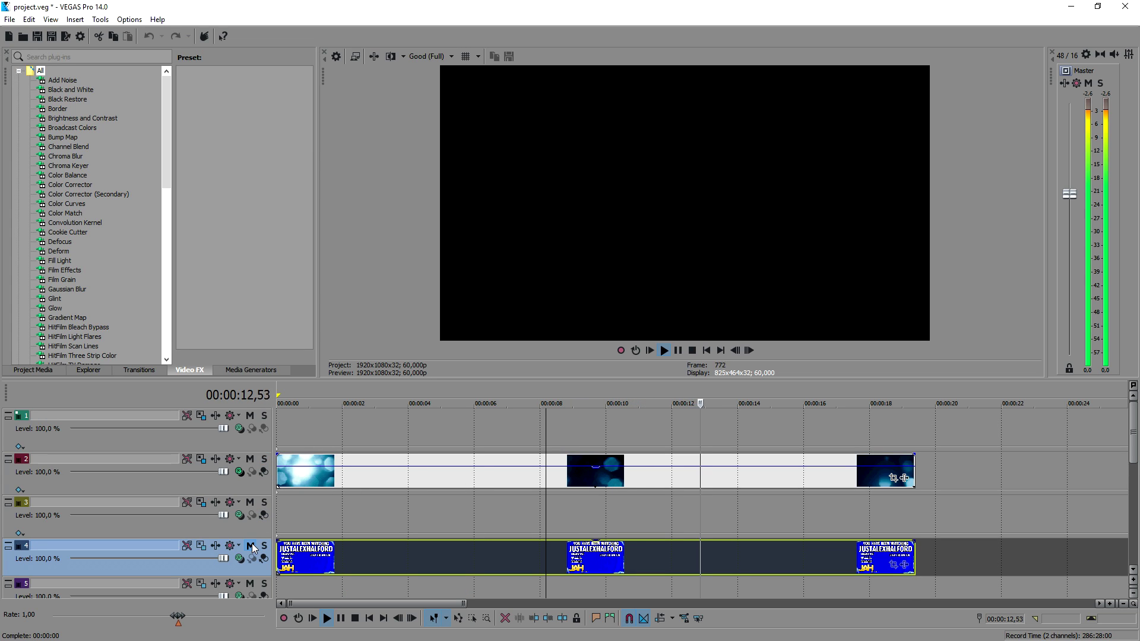
left_click(251, 546)
left_click(252, 547)
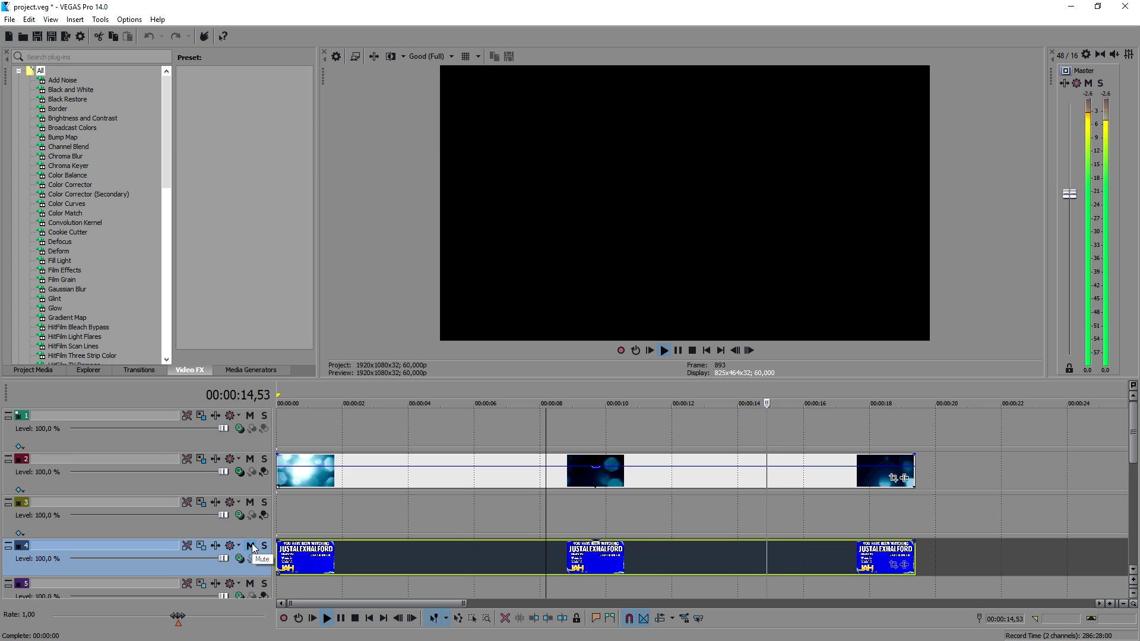
left_click(304, 471)
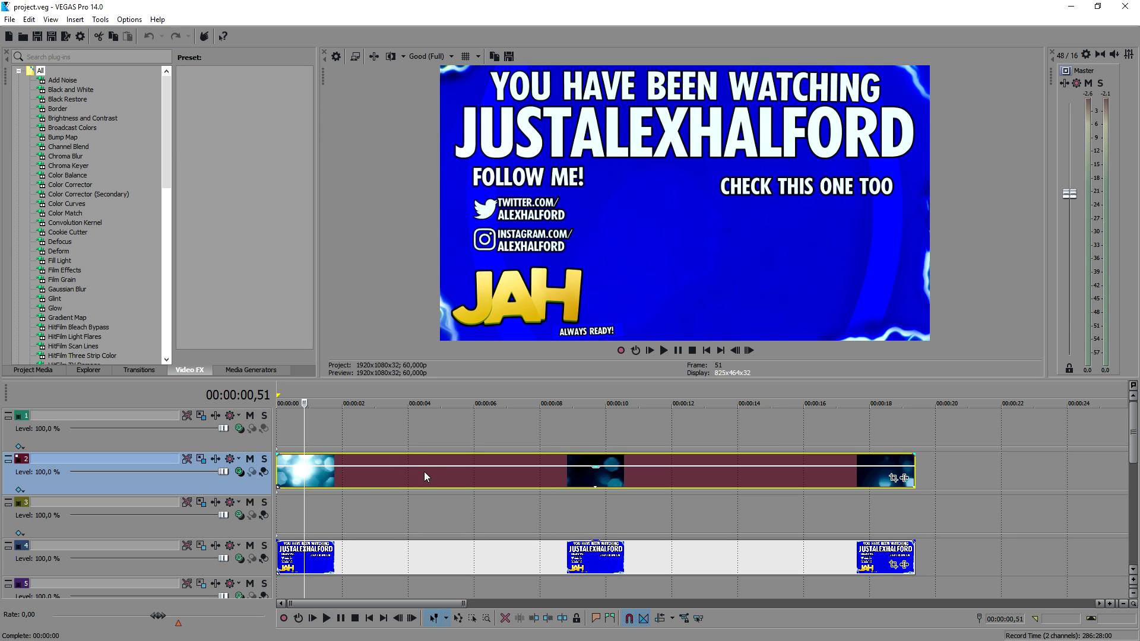
Try a new compositing mode on the bokeh track with the end card muted, and play it back
left_click(453, 475)
scroll(454, 475, "down", 1)
left_click(500, 439)
left_click(241, 428)
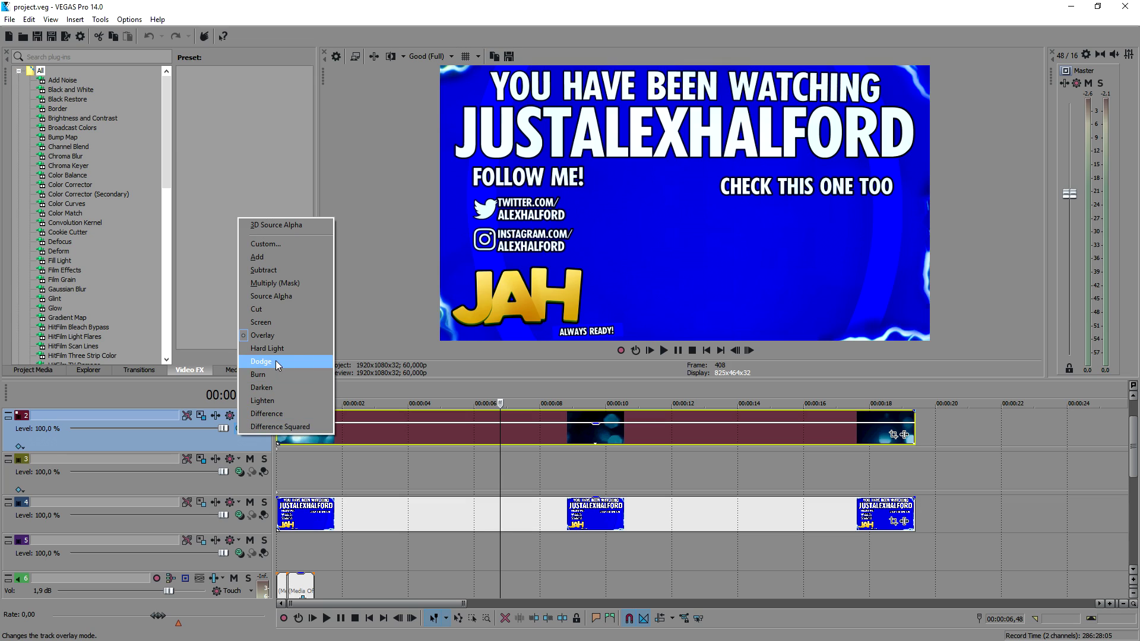
left_click(296, 322)
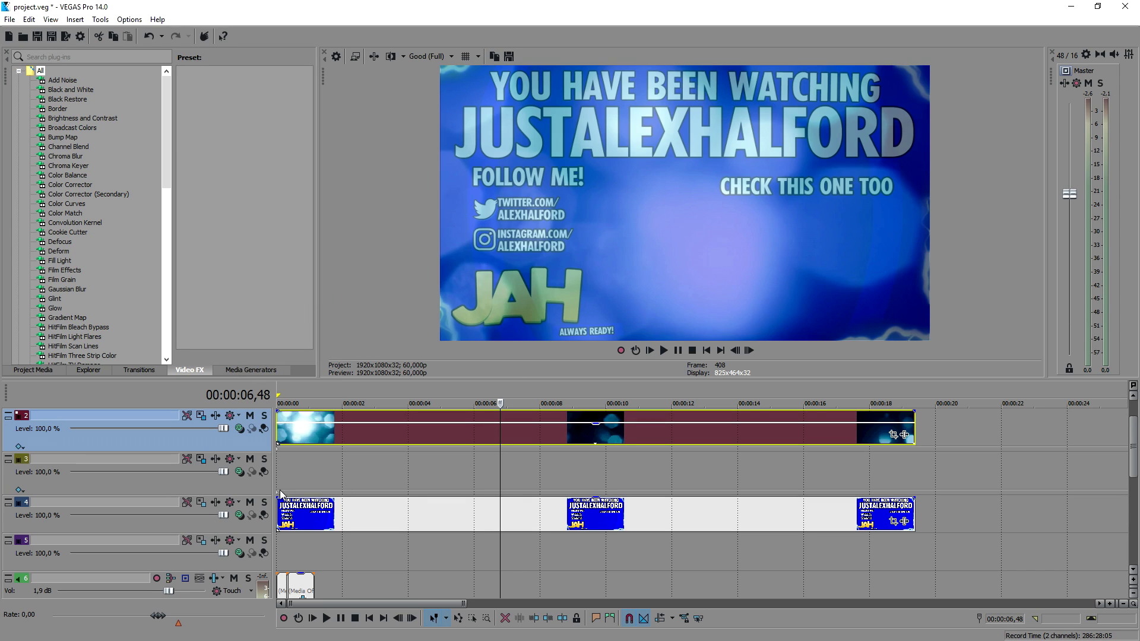
left_click(250, 504)
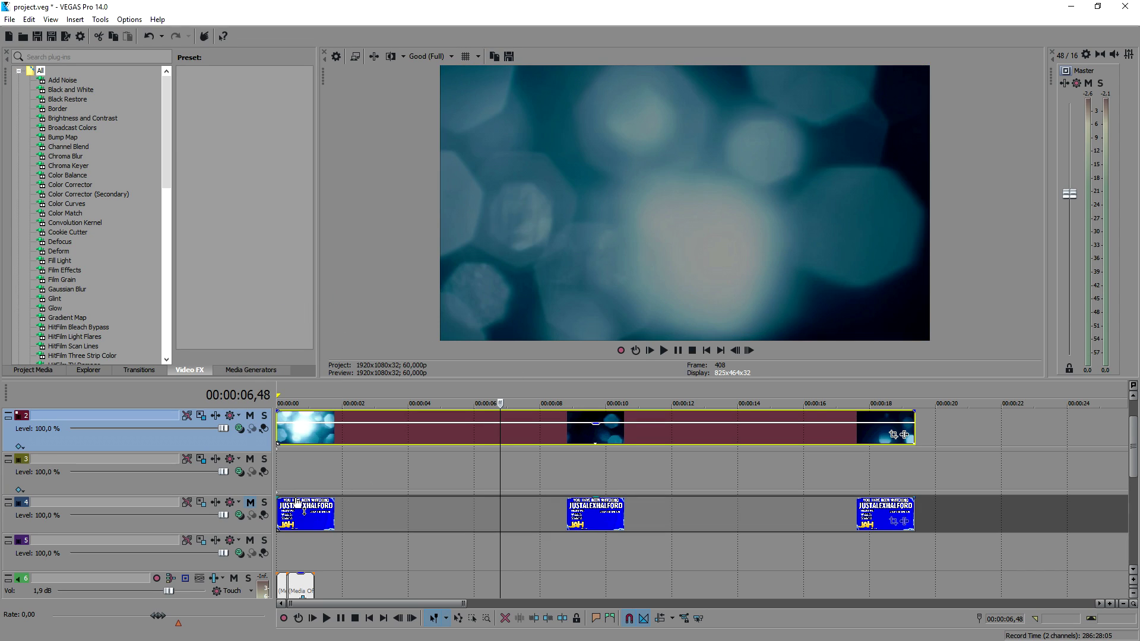
left_click(707, 351)
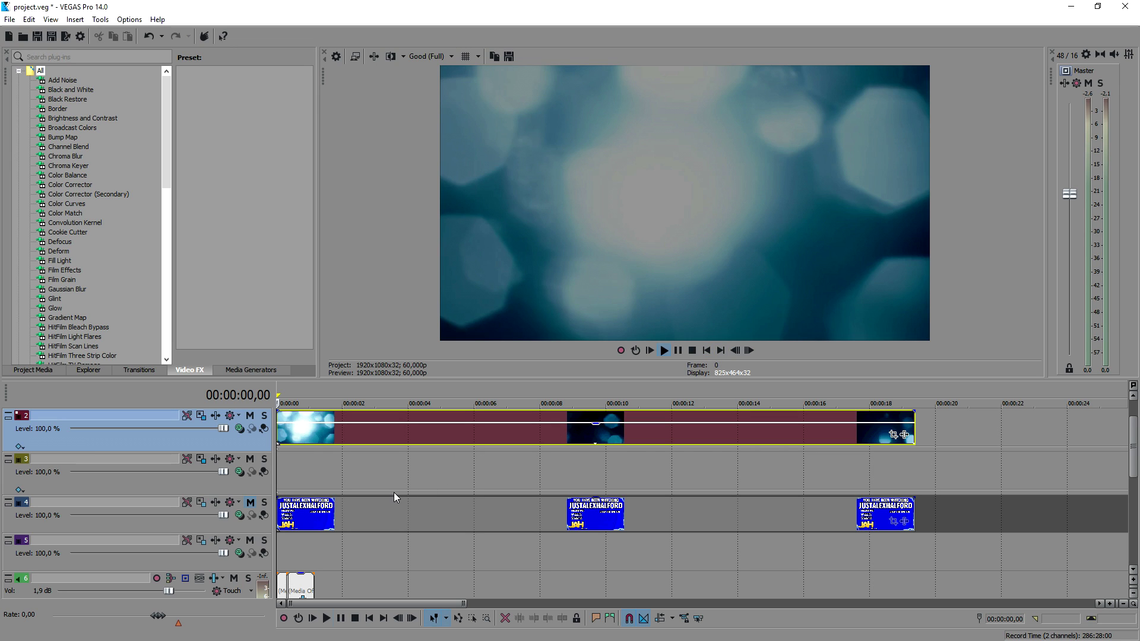
key("space")
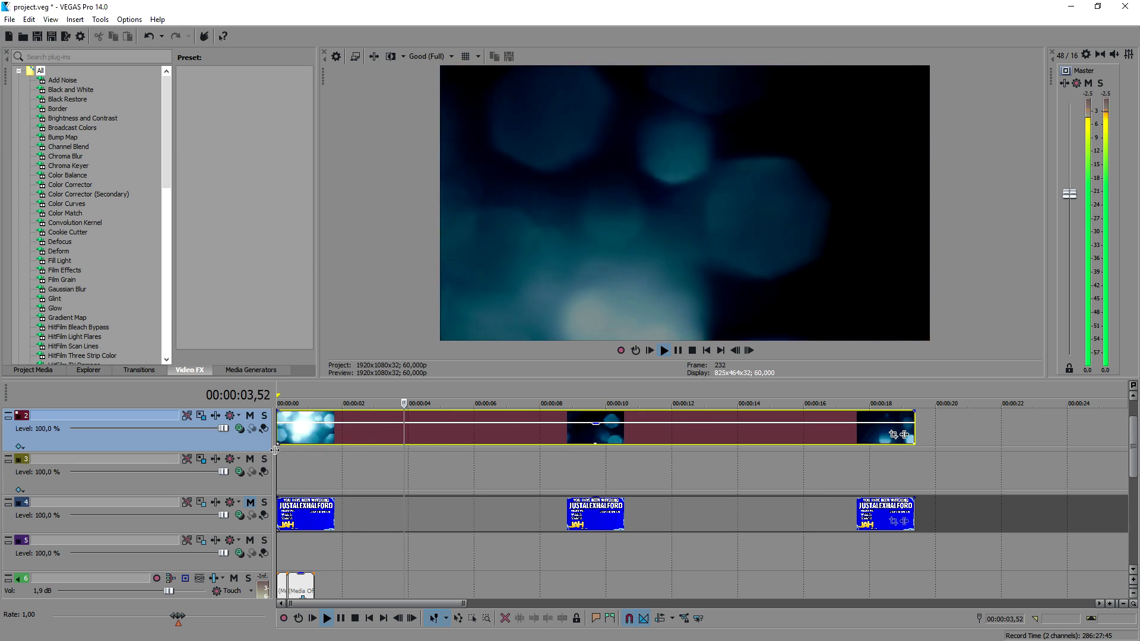
Set the bokeh track to Screen compositing, unmute the end card, and compare another mode
left_click(242, 430)
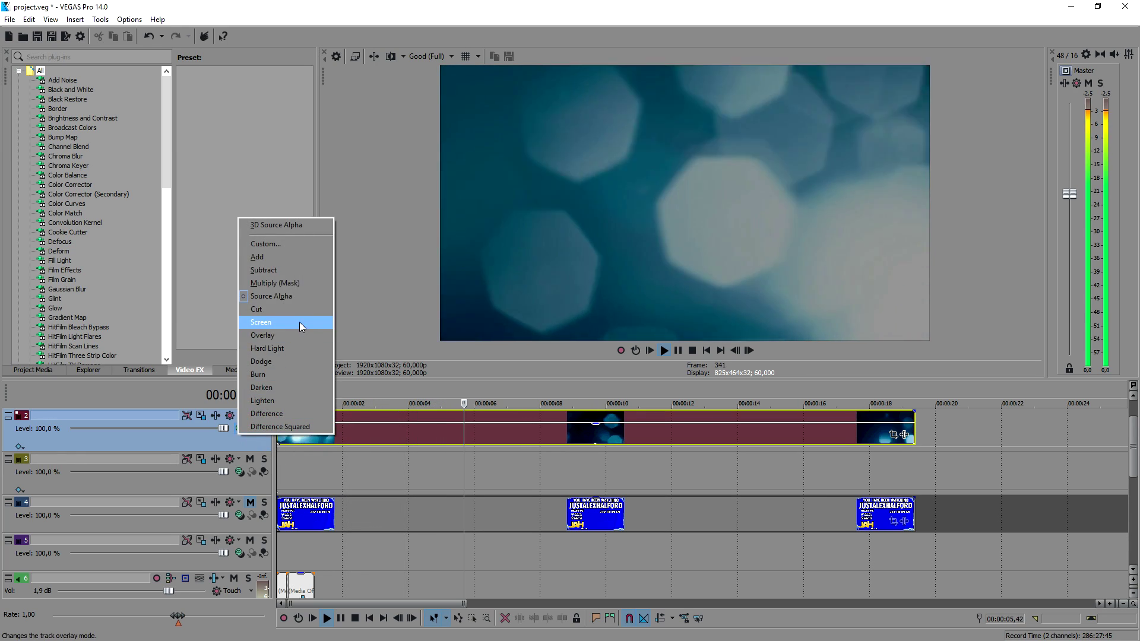
left_click(300, 322)
left_click(250, 503)
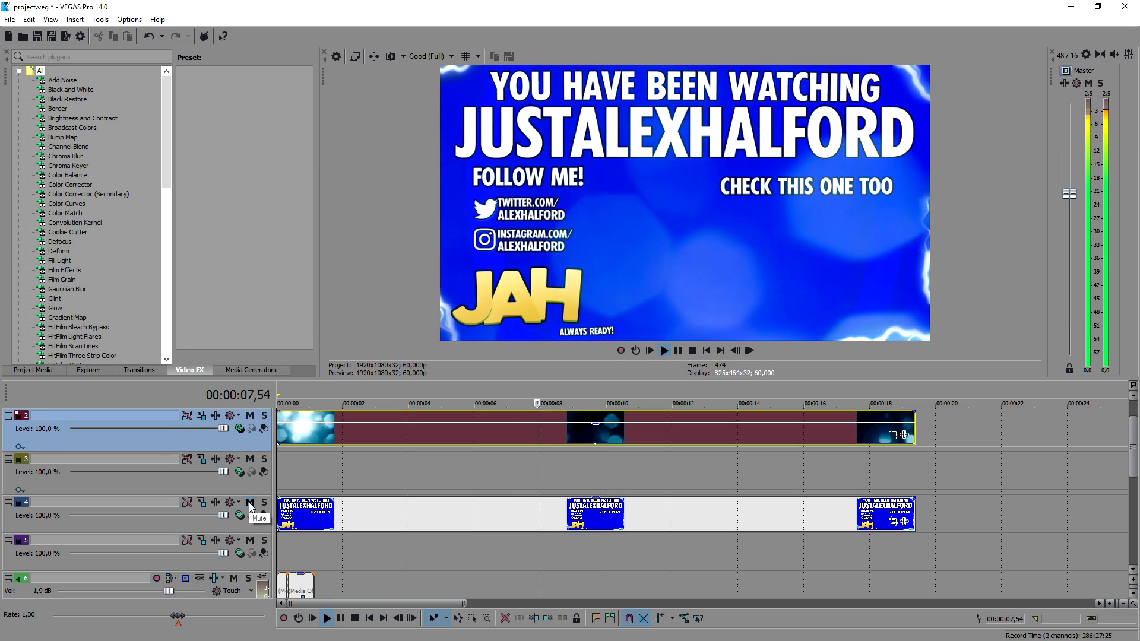
left_click(240, 429)
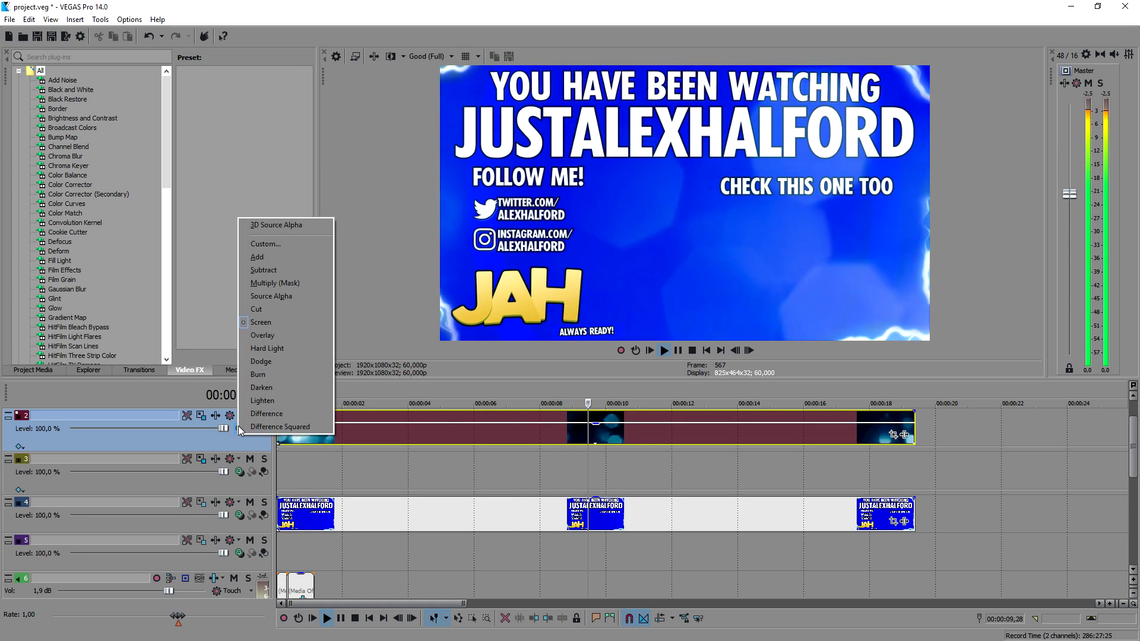
left_click(301, 340)
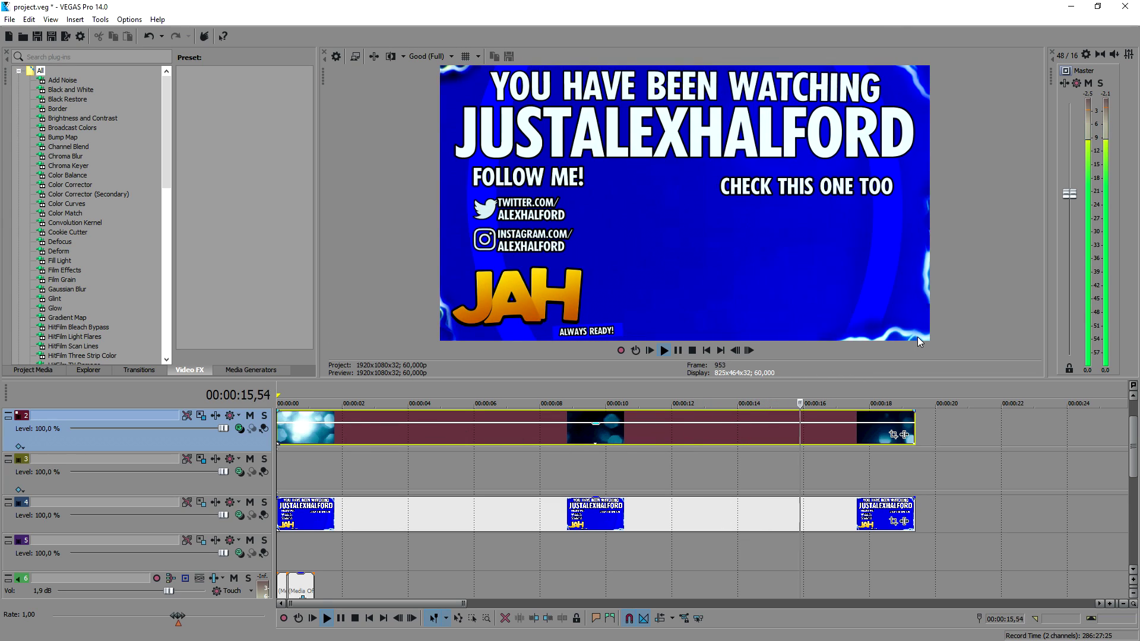
key("space")
left_click(239, 428)
Revert the bokeh track to Source Alpha, mute the end card, and preview the bokeh from 7.5 seconds
left_click(309, 297)
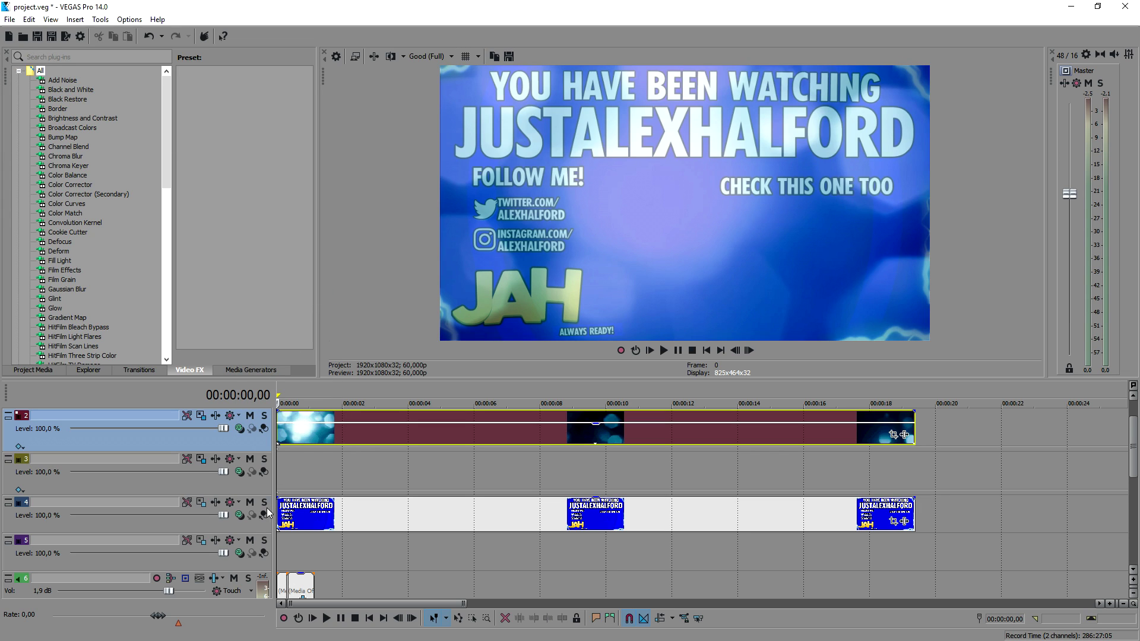
left_click(250, 504)
left_click_drag(763, 391, 496, 386)
key("space")
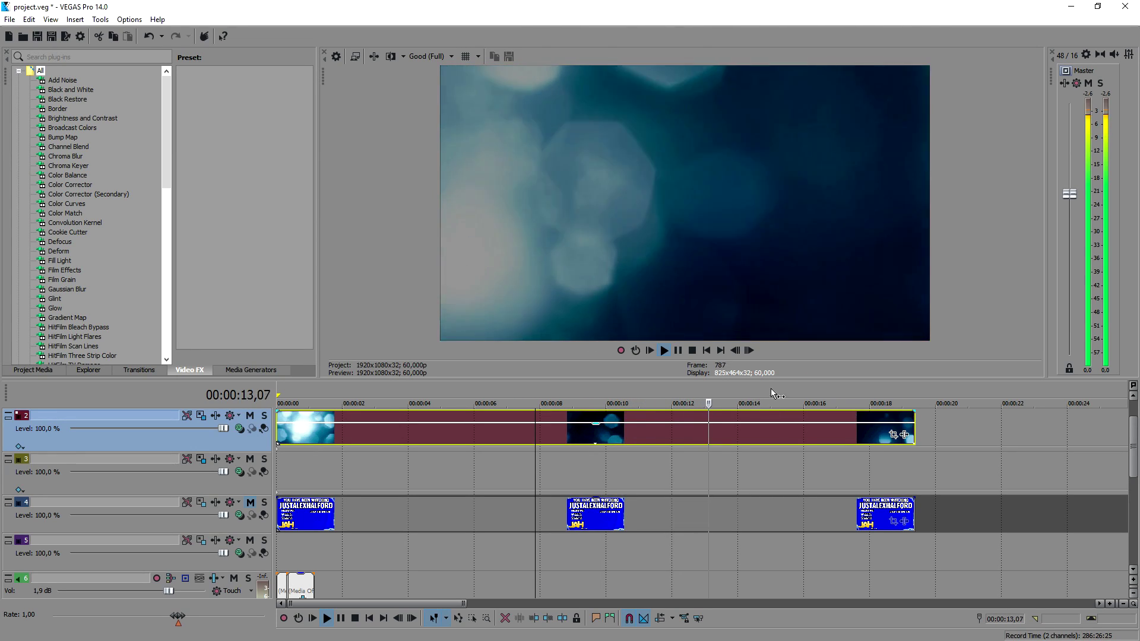
left_click(789, 394)
left_click(533, 386)
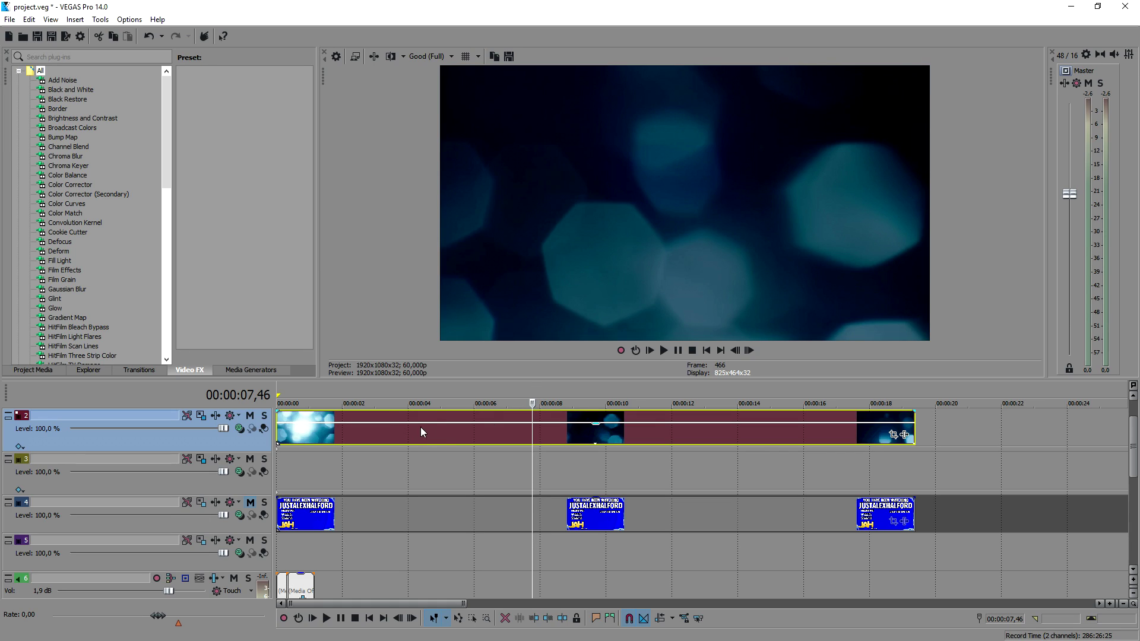
left_click_drag(426, 426, 427, 427)
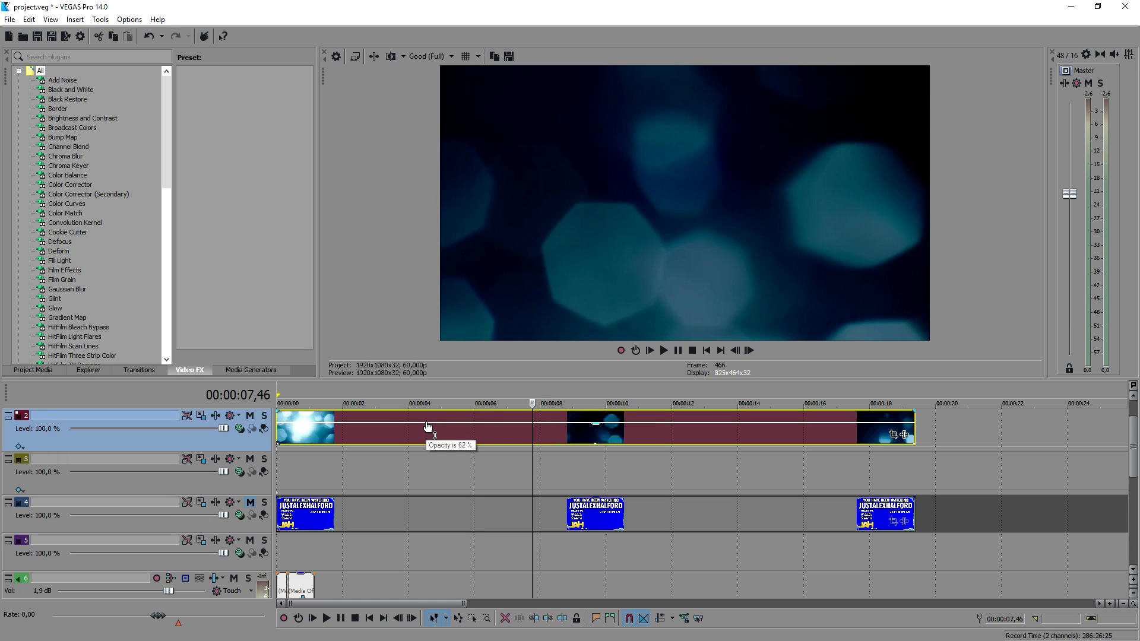
Set track 2's compositing mode to Overlay, unmute the end card, and play the blend
left_click(241, 428)
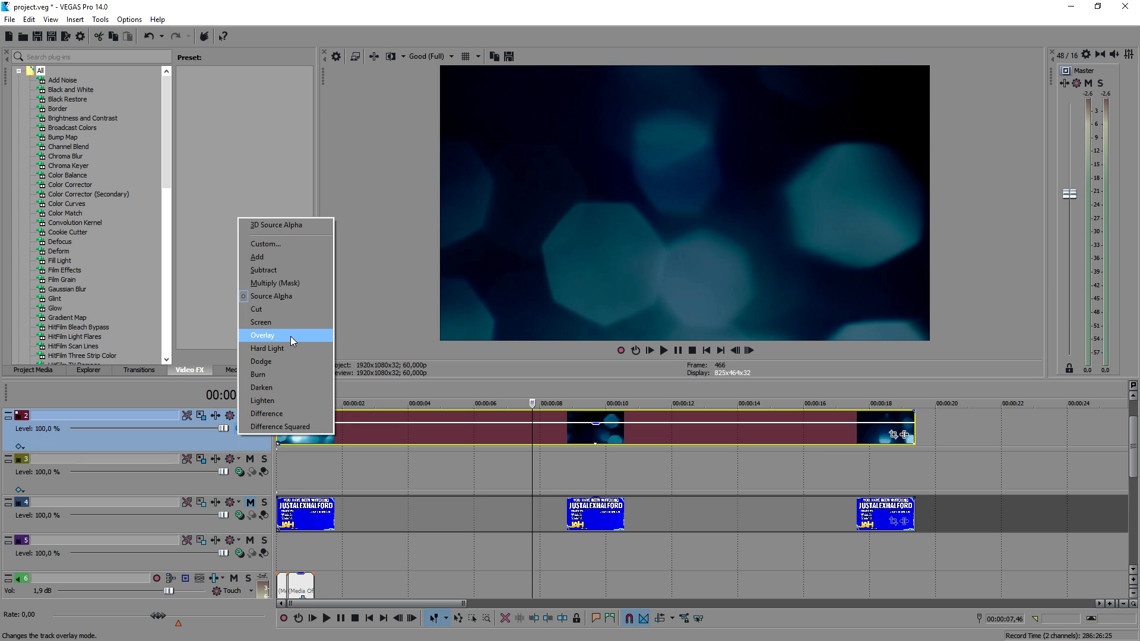
left_click(290, 336)
left_click(251, 503)
key("space")
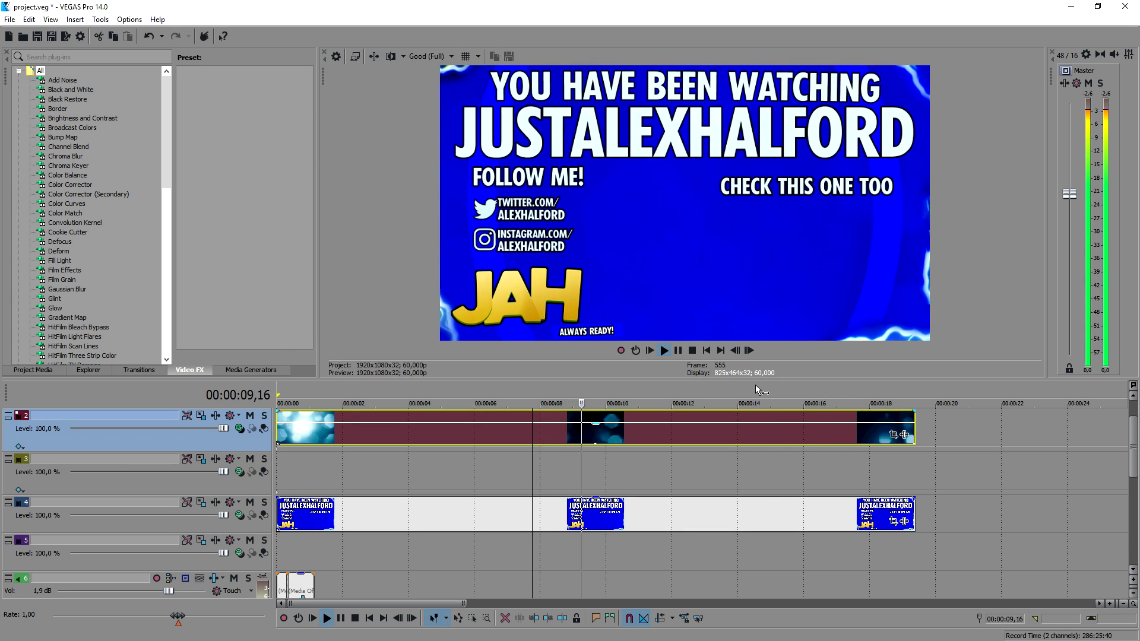
Stop playback and close VEGAS, discarding the unsaved changes to project.veg
scroll(653, 414, "down", 1)
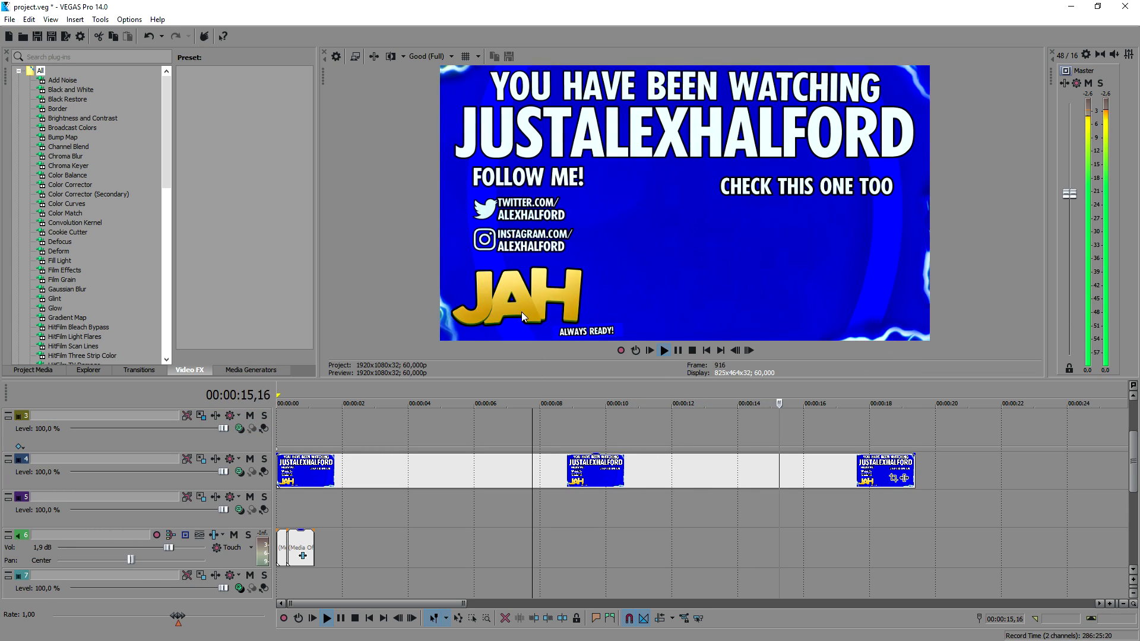
scroll(586, 431, "down", 4)
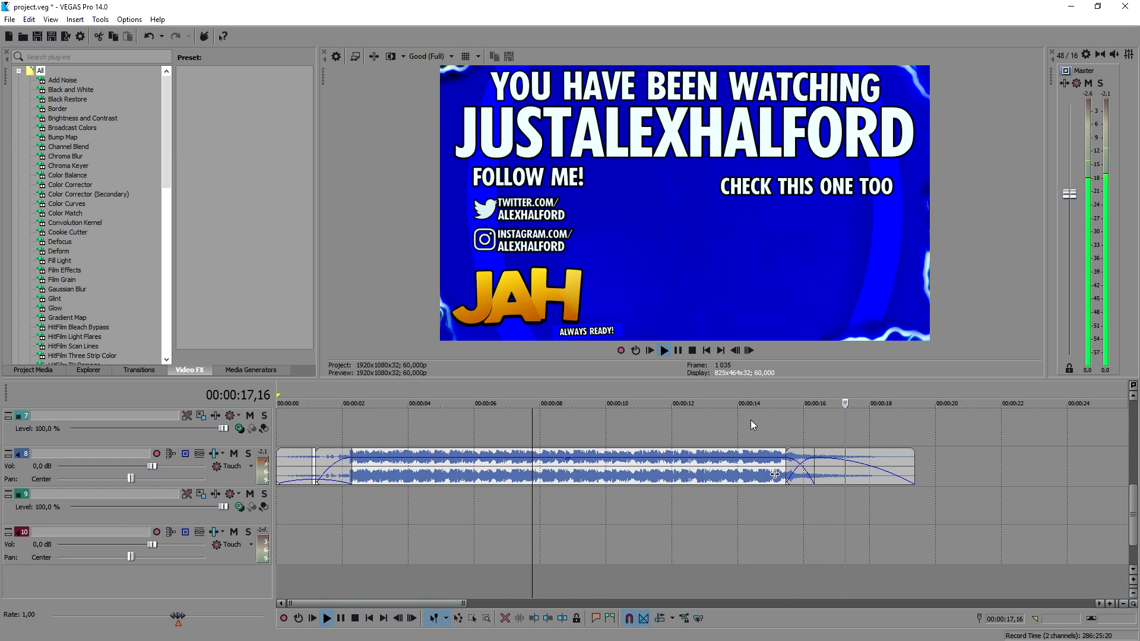
key("space")
scroll(817, 414, "up", 5)
left_click(1126, 7)
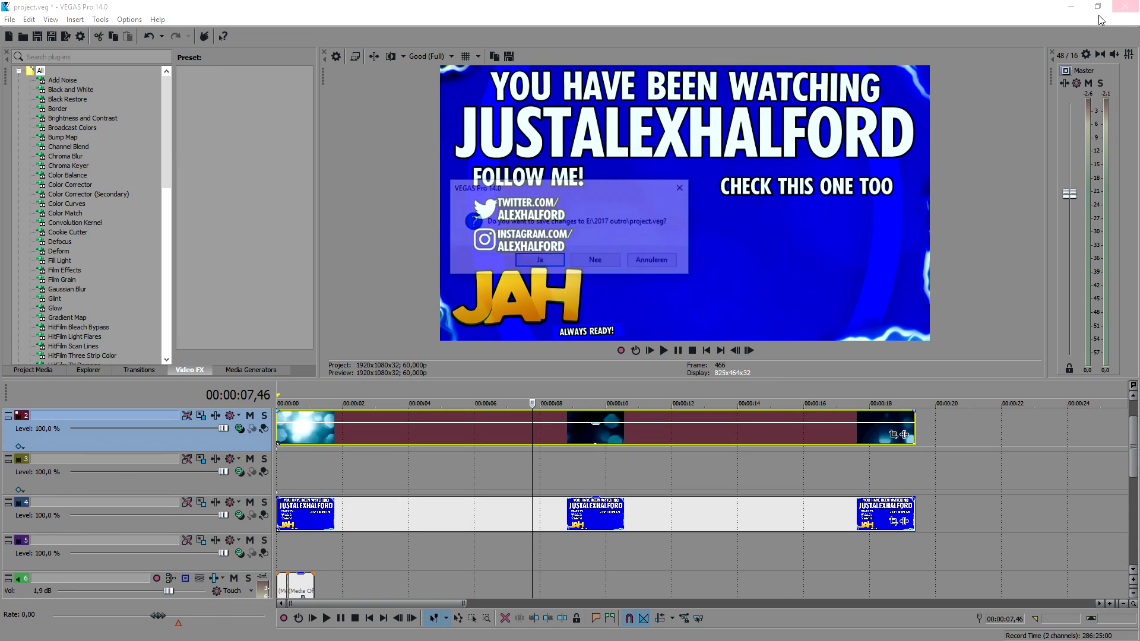
left_click(594, 262)
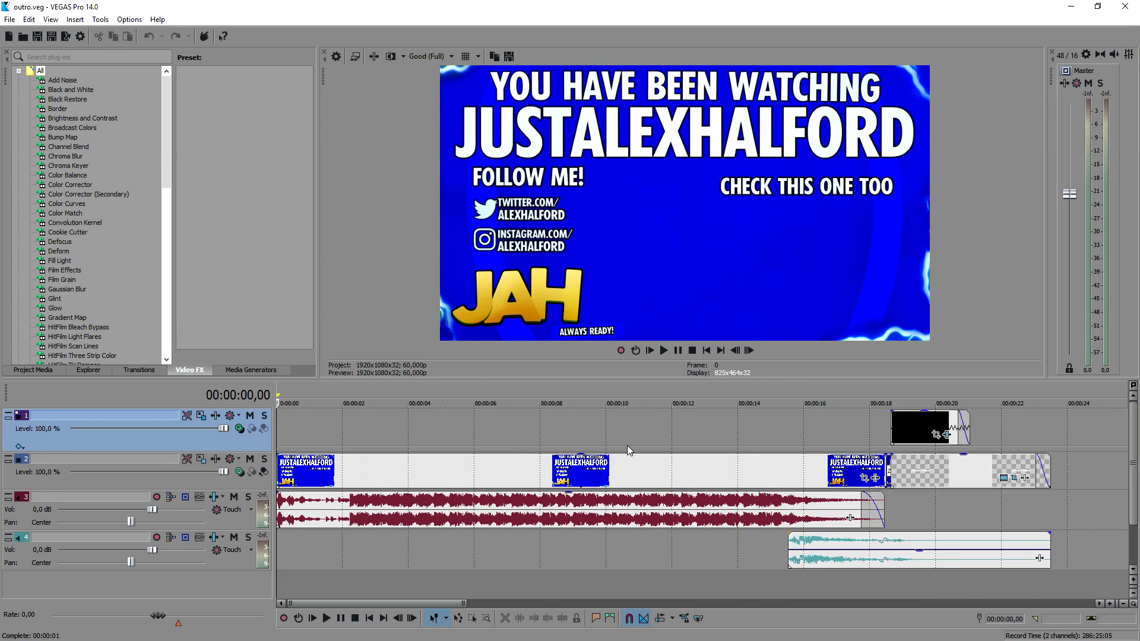
key("space")
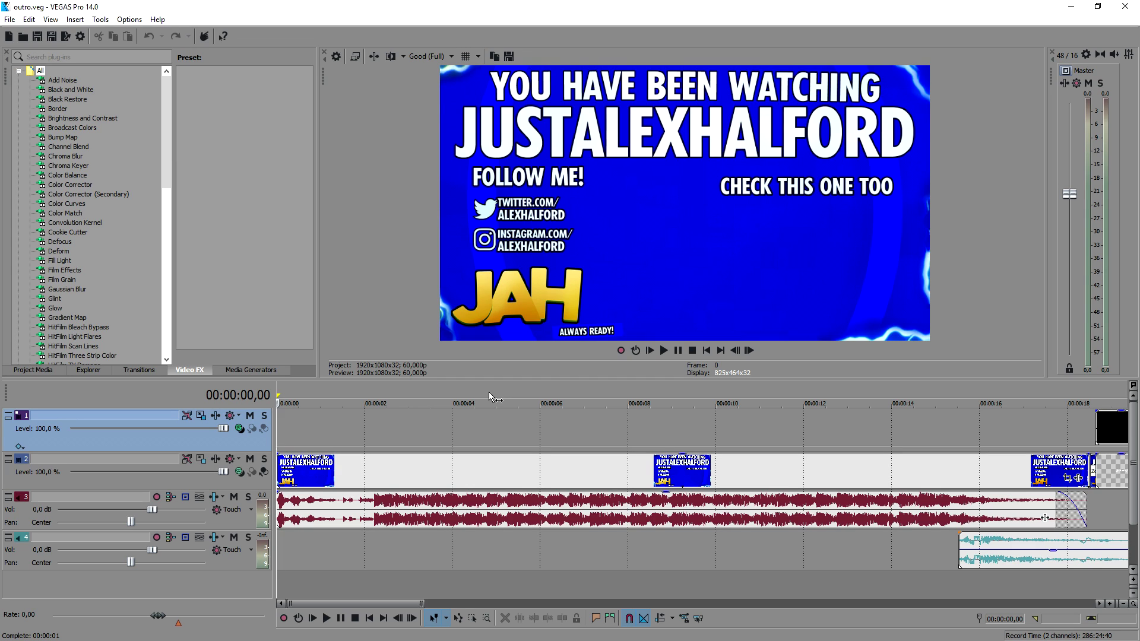
scroll(489, 392, "down", 3)
left_click(480, 392)
left_click(544, 388)
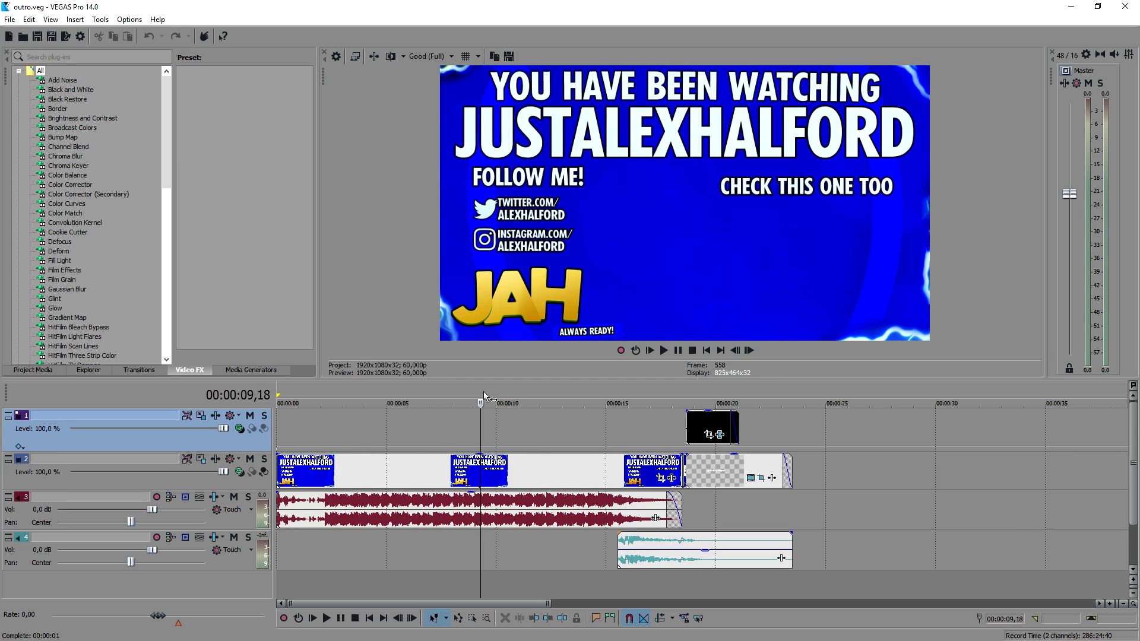
left_click(603, 389)
scroll(714, 426, "up", 3)
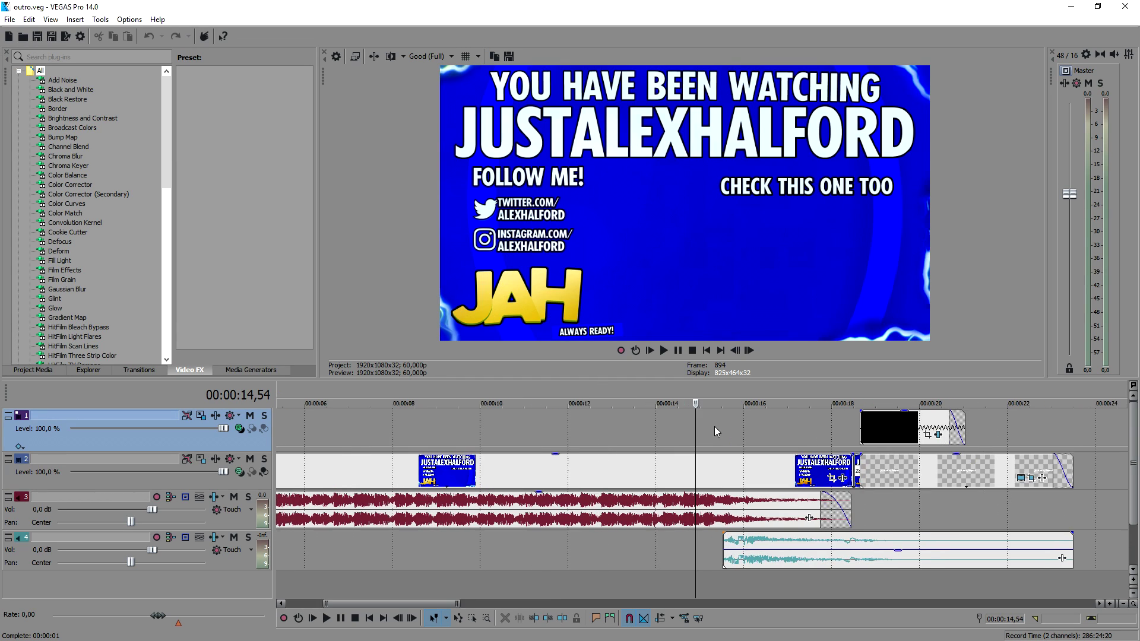
left_click(868, 387)
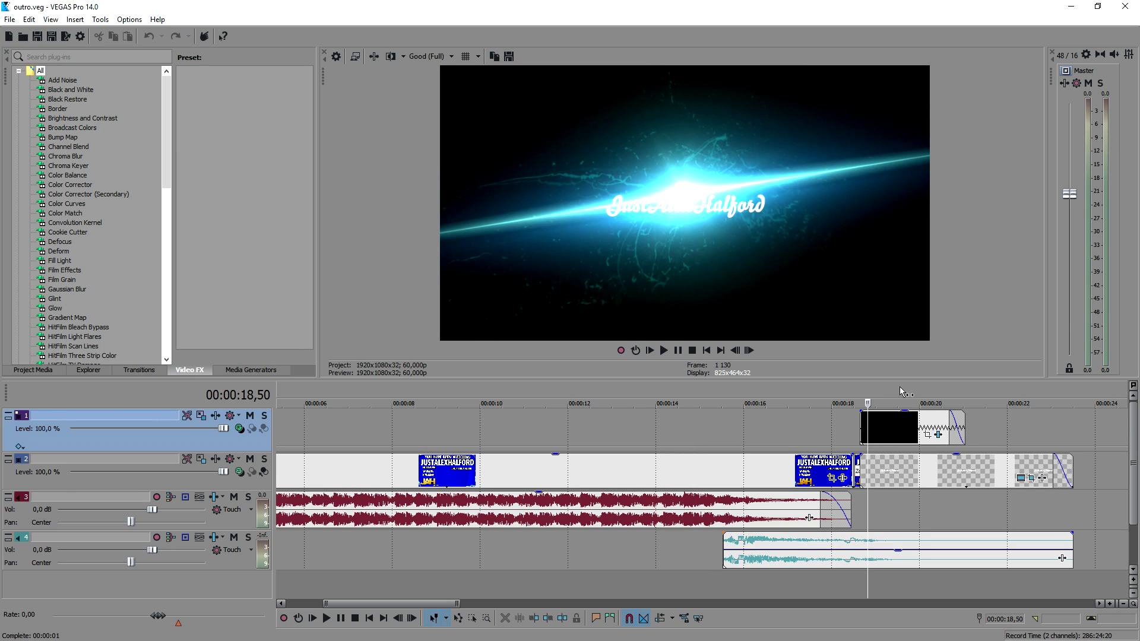
left_click(900, 387)
left_click(909, 390)
left_click(853, 392)
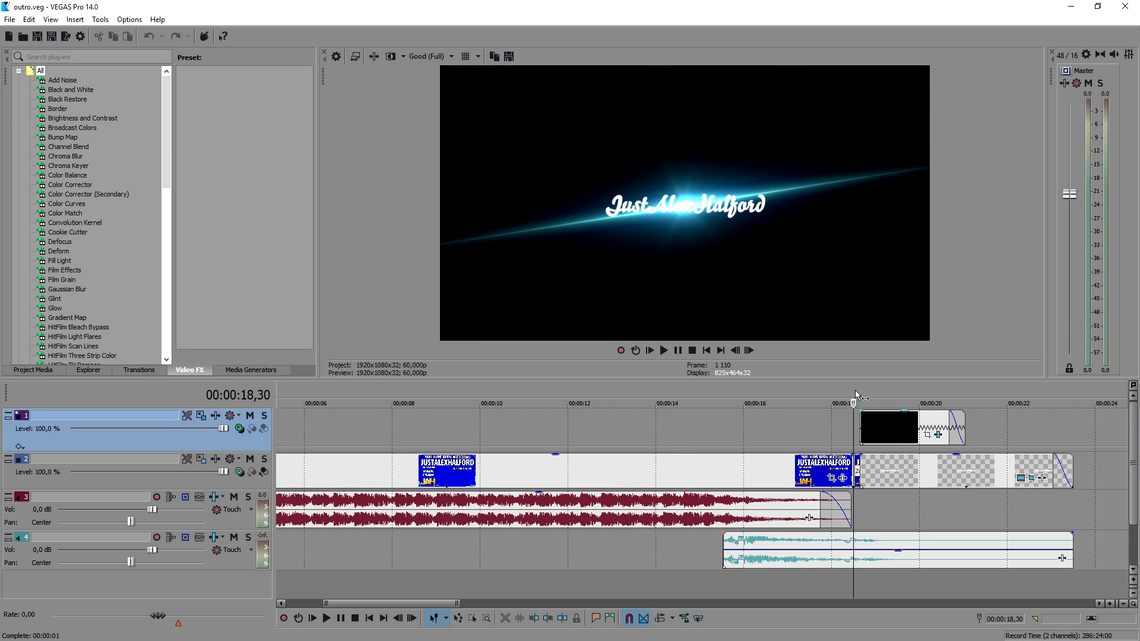
scroll(852, 435, "up", 6)
scroll(852, 435, "down", 6)
left_click(558, 386)
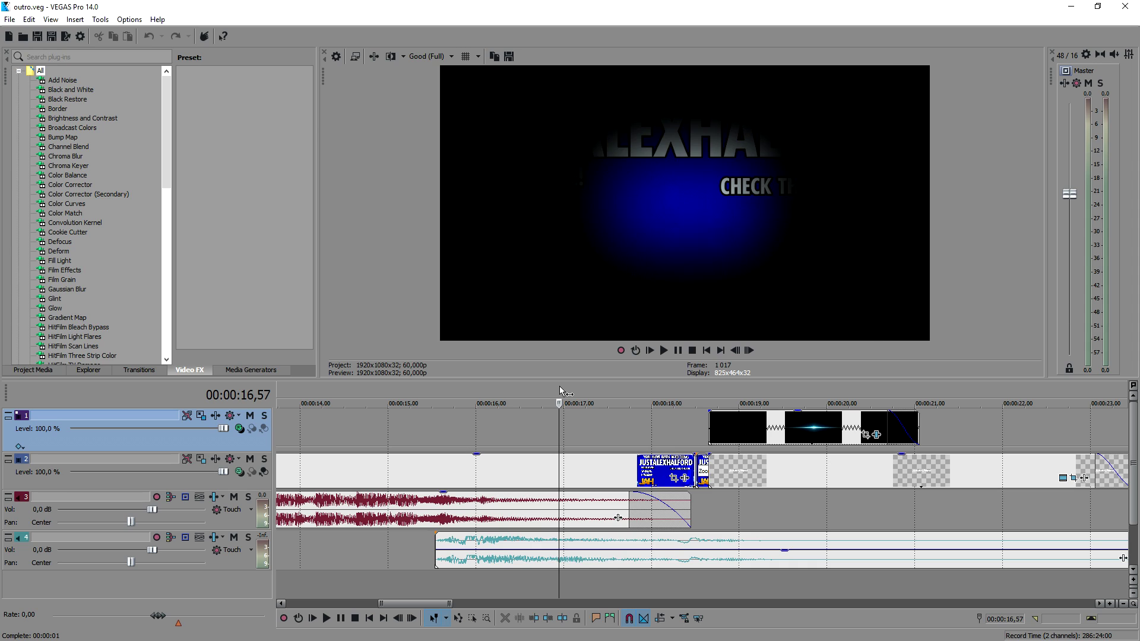
scroll(610, 422, "down", 7)
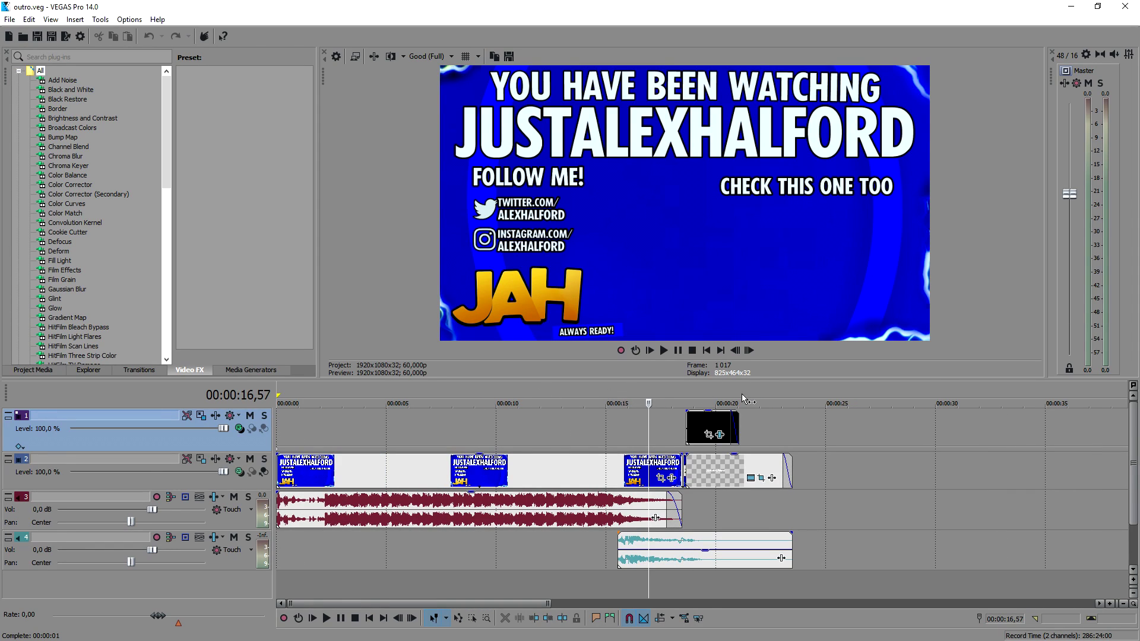
left_click(710, 352)
scroll(484, 492, "up", 6)
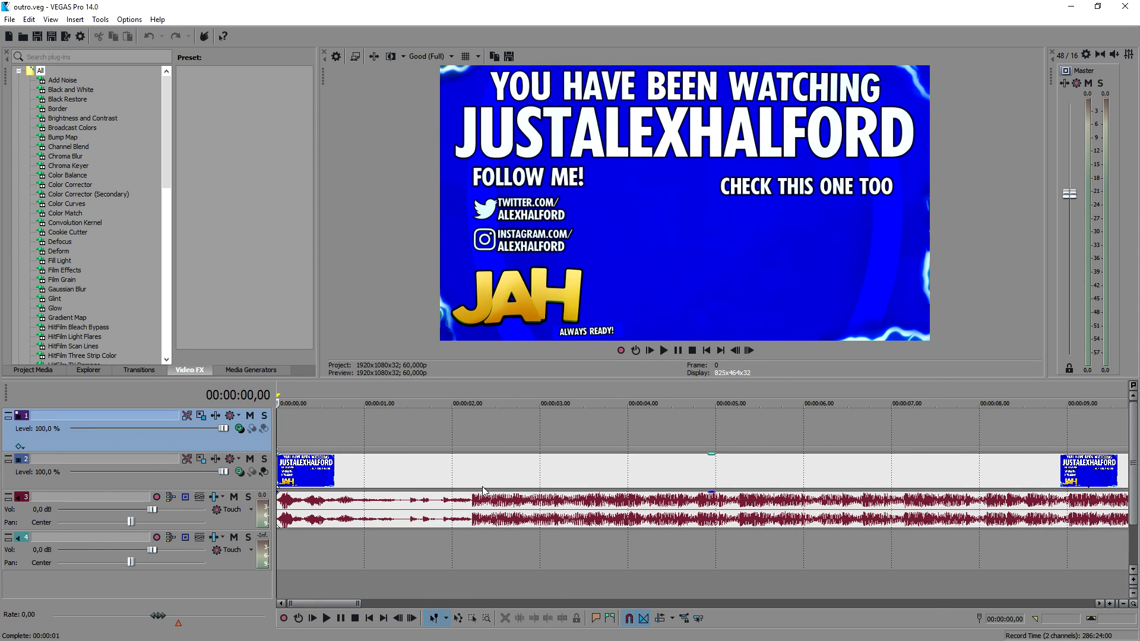
left_click(449, 502)
key("space")
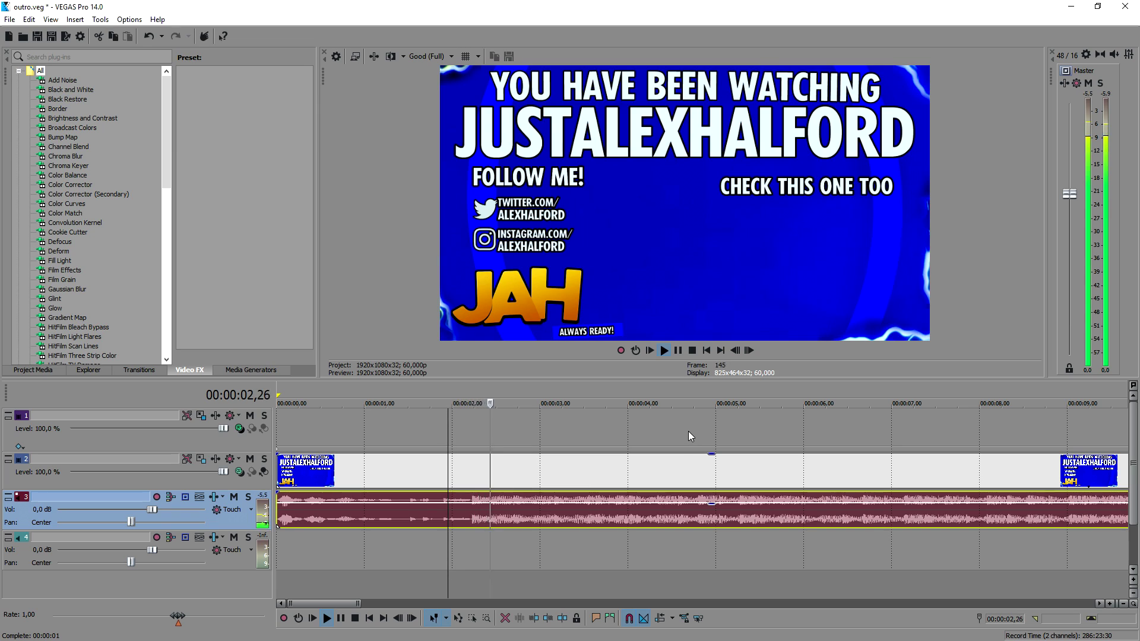
scroll(689, 429, "down", 4)
Select the second music clip and play it from around 15 seconds
left_click(761, 385)
key("space")
left_click(795, 552)
scroll(733, 534, "up", 1)
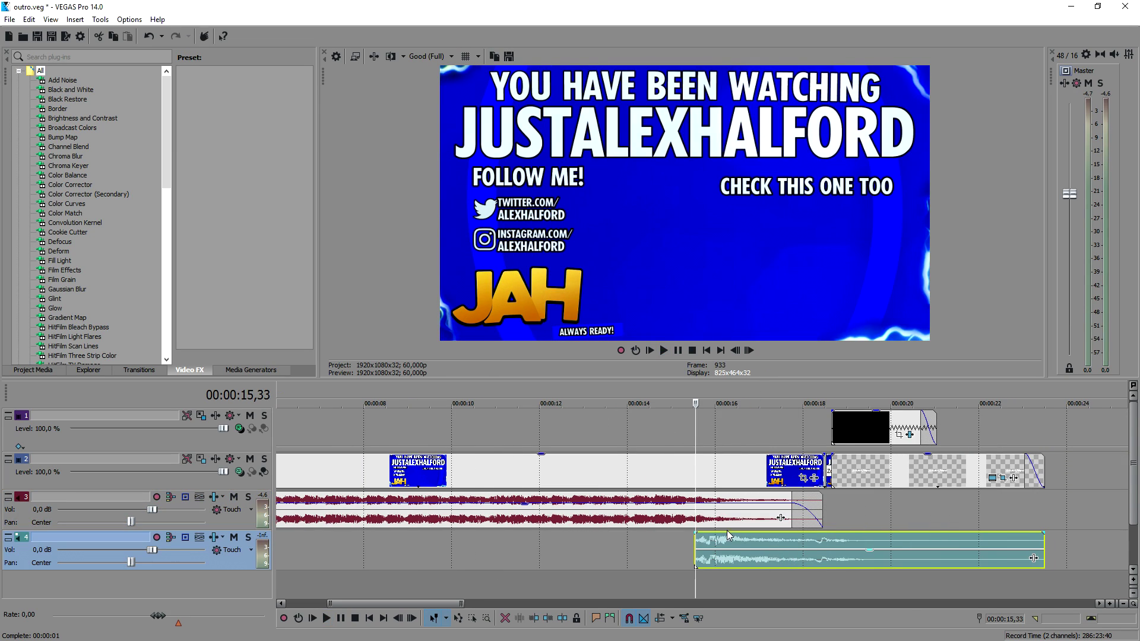
key("space")
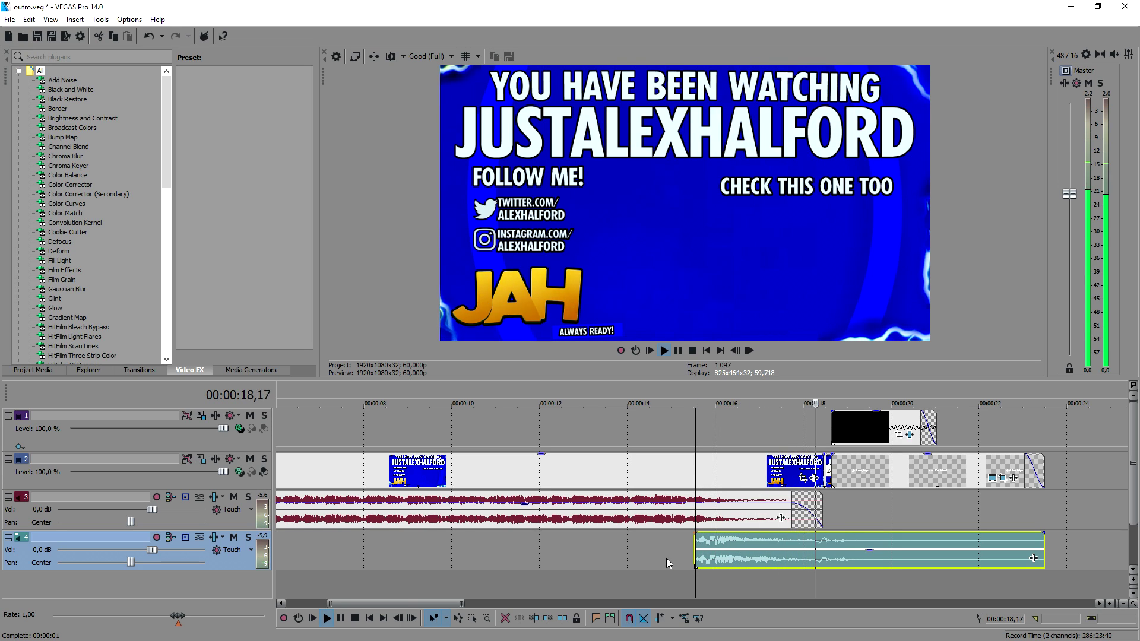
key("space")
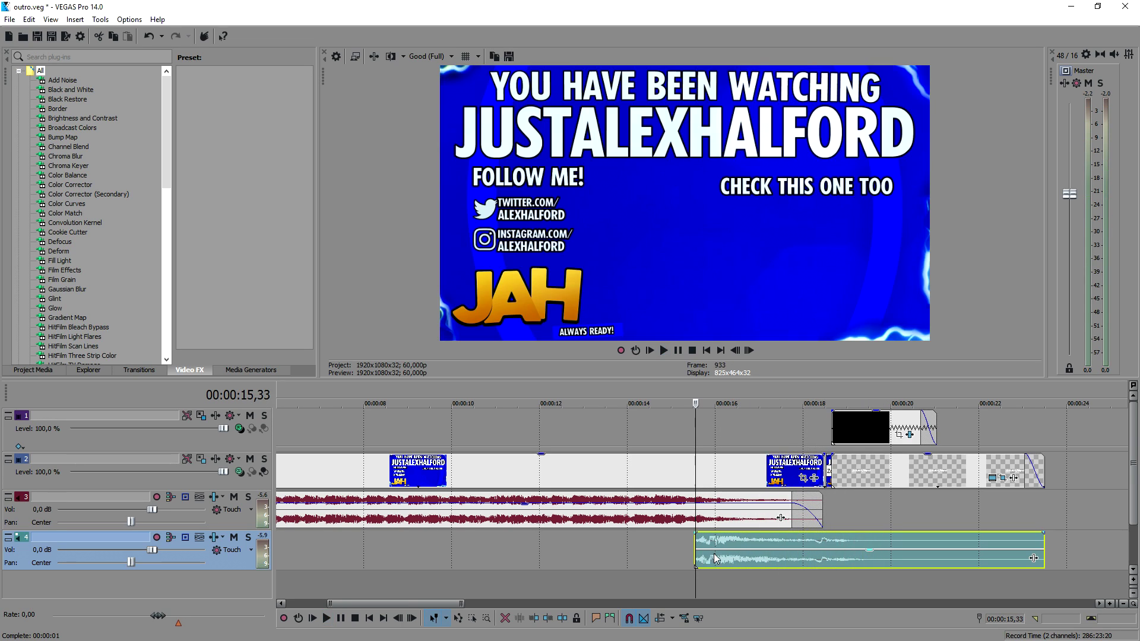
Solo track 4 and play its music, then step the playhead back one frame
left_click(248, 537)
key("space")
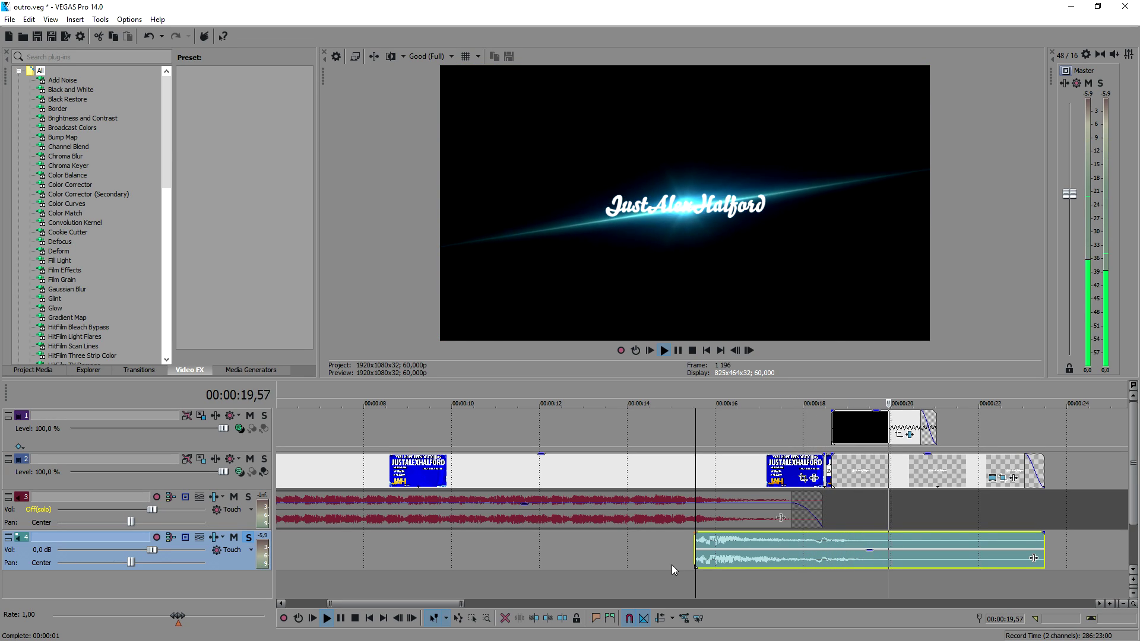
key("space")
left_click(695, 538)
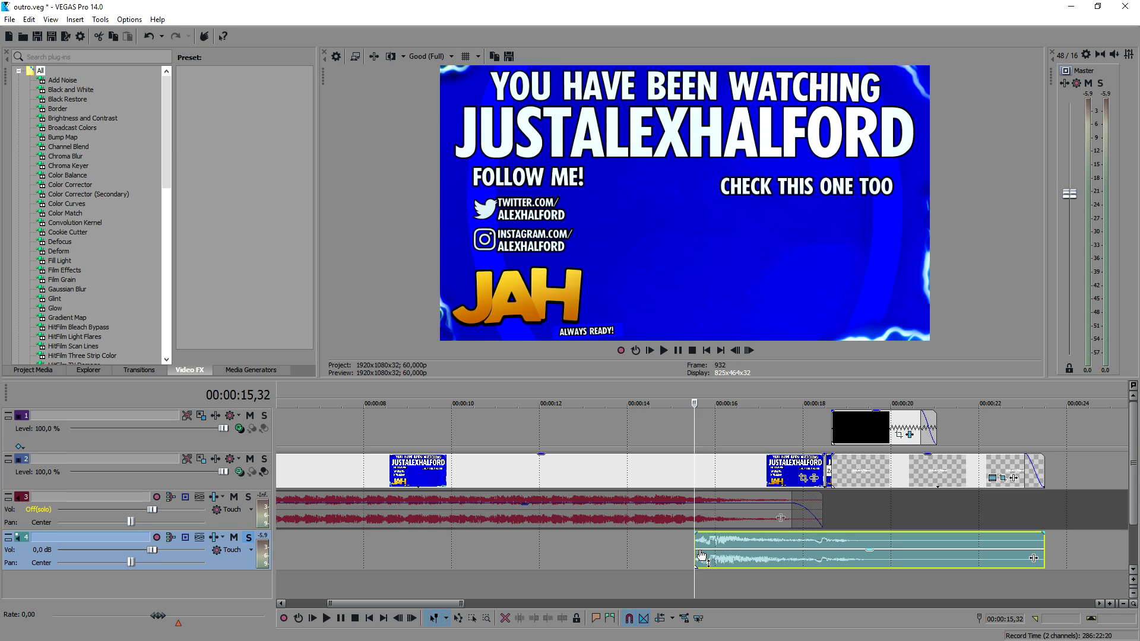
Place the playhead just before the flare intro and play the transition into it
left_click(830, 424)
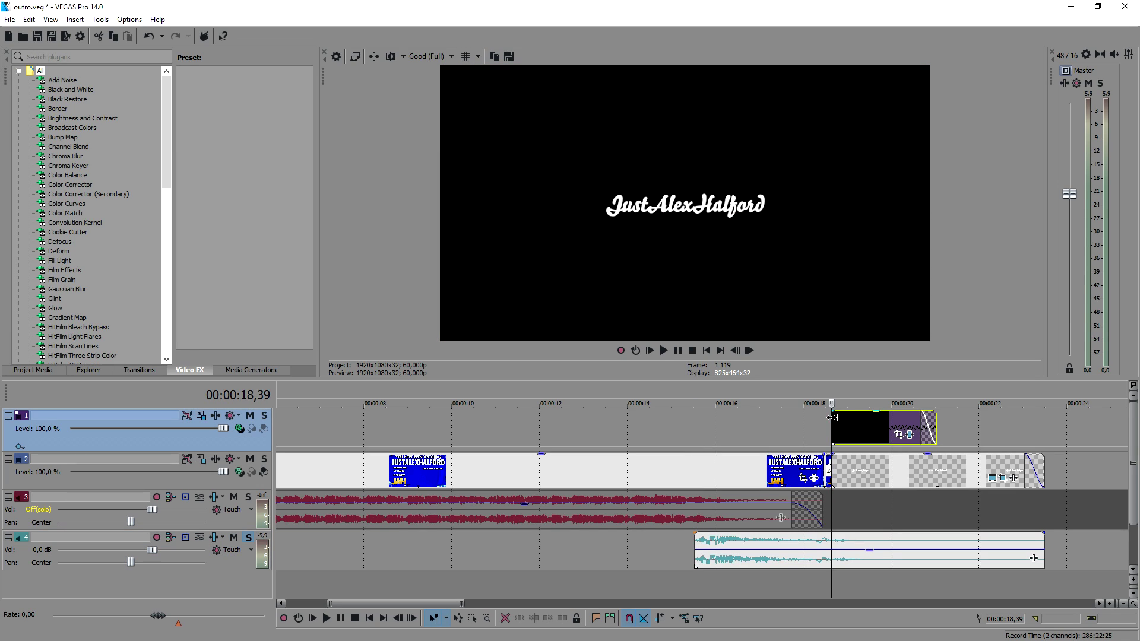
left_click(798, 427)
scroll(793, 429, "up", 5)
left_click(792, 425)
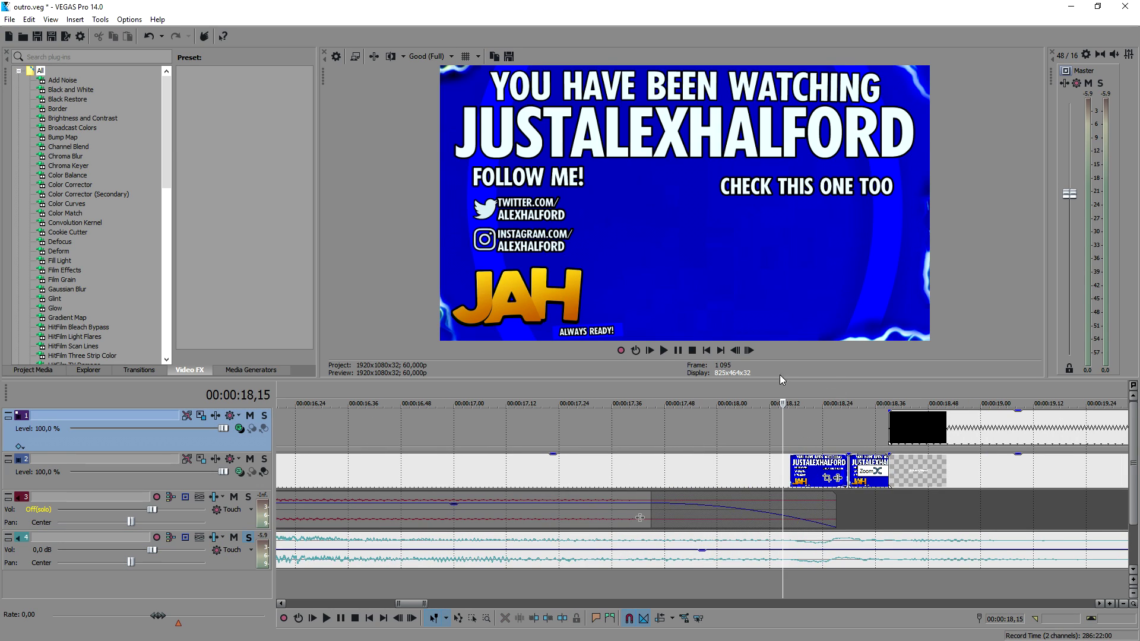
key("space")
key("space")
key("space")
key("space")
left_click(748, 351)
Step forward frame by frame to 18,39, where the JustAlexHalford logo first appears
left_click(748, 350)
left_click(747, 351)
left_click(748, 350)
left_click(747, 350)
left_click(747, 350)
left_click(747, 350)
left_click(748, 350)
left_click(747, 350)
left_click(747, 350)
left_click(747, 350)
left_click(747, 351)
left_click(747, 350)
left_click(747, 350)
left_click(747, 351)
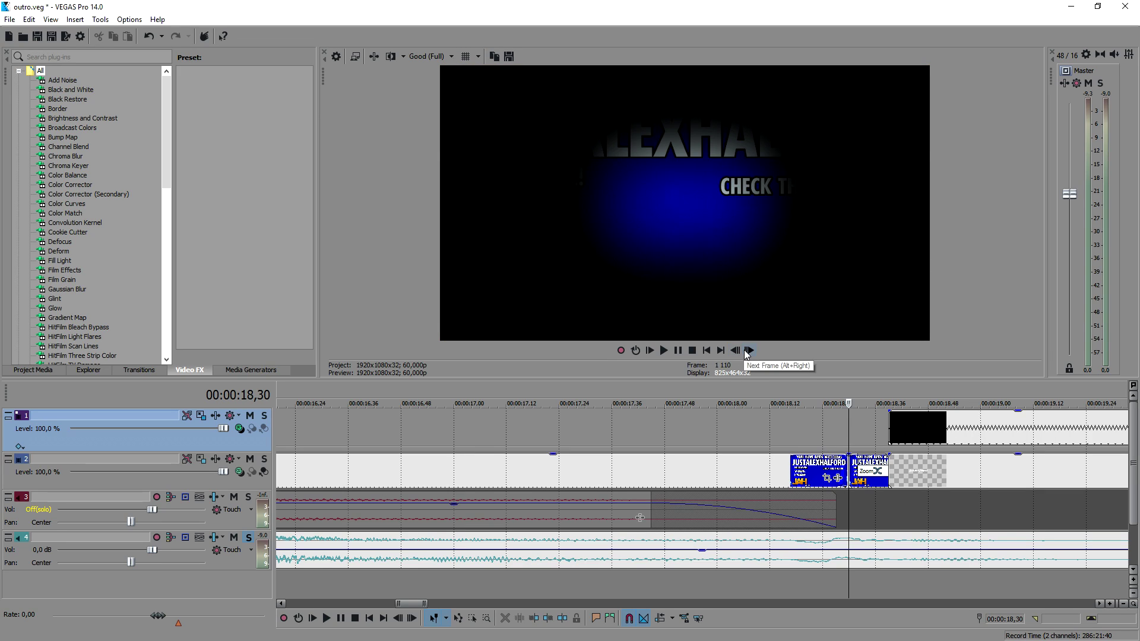
left_click(748, 351)
left_click(748, 351)
left_click(749, 352)
left_click(749, 352)
left_click(750, 351)
left_click(750, 352)
left_click(751, 352)
left_click(750, 352)
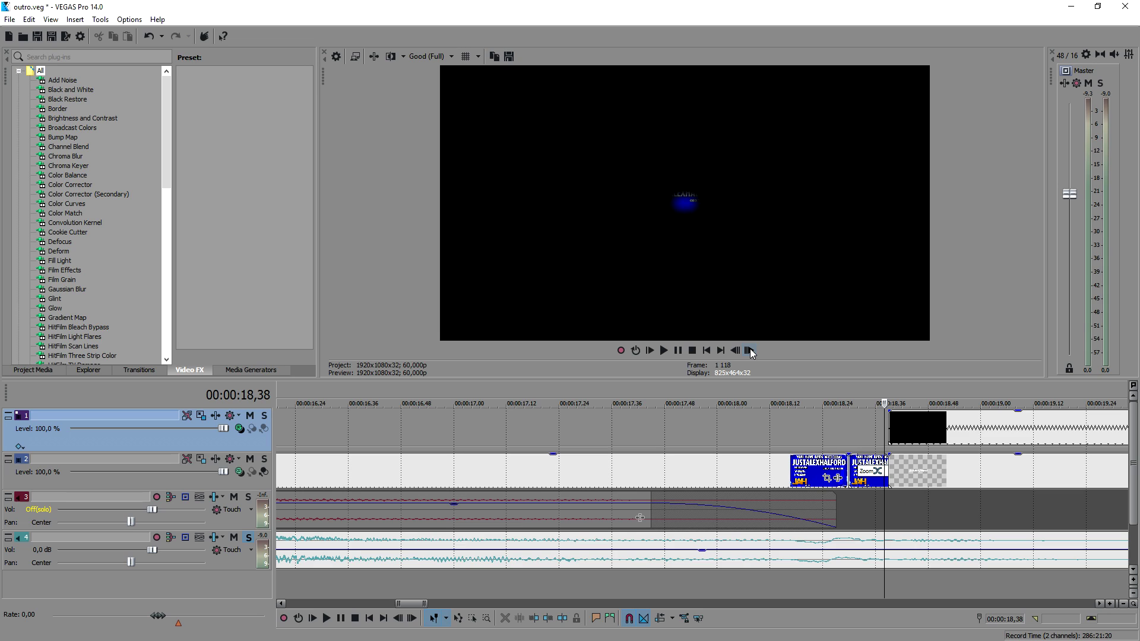
left_click(750, 353)
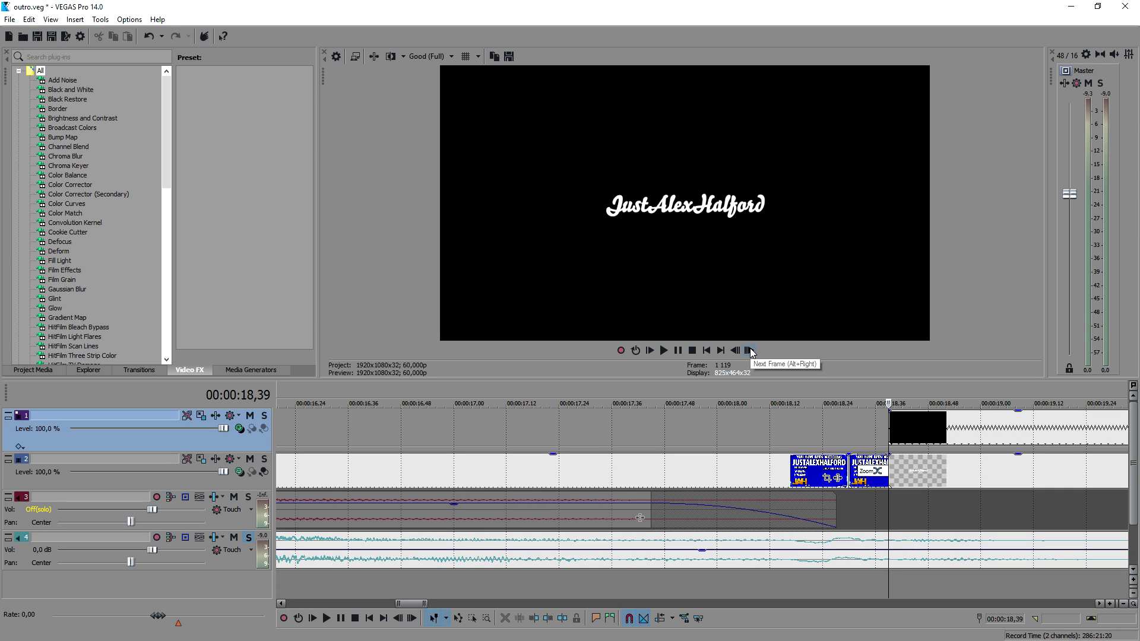
Play the flare intro from the logo frame and solo the lens flare track
scroll(765, 406, "down", 3)
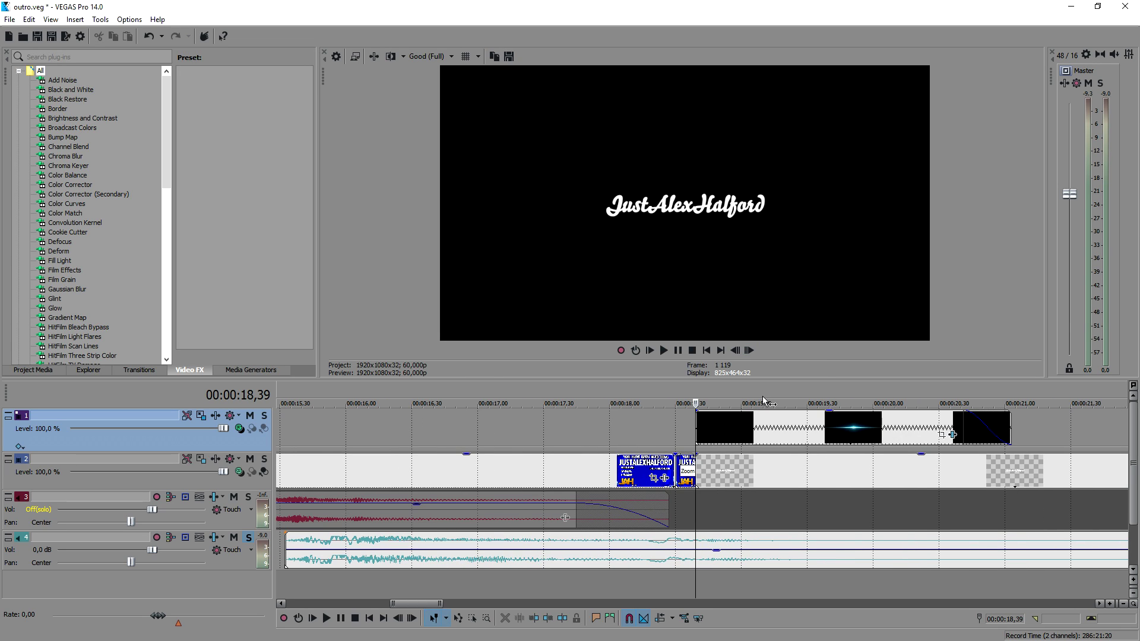
key("space")
key("space")
left_click(264, 416)
key("space")
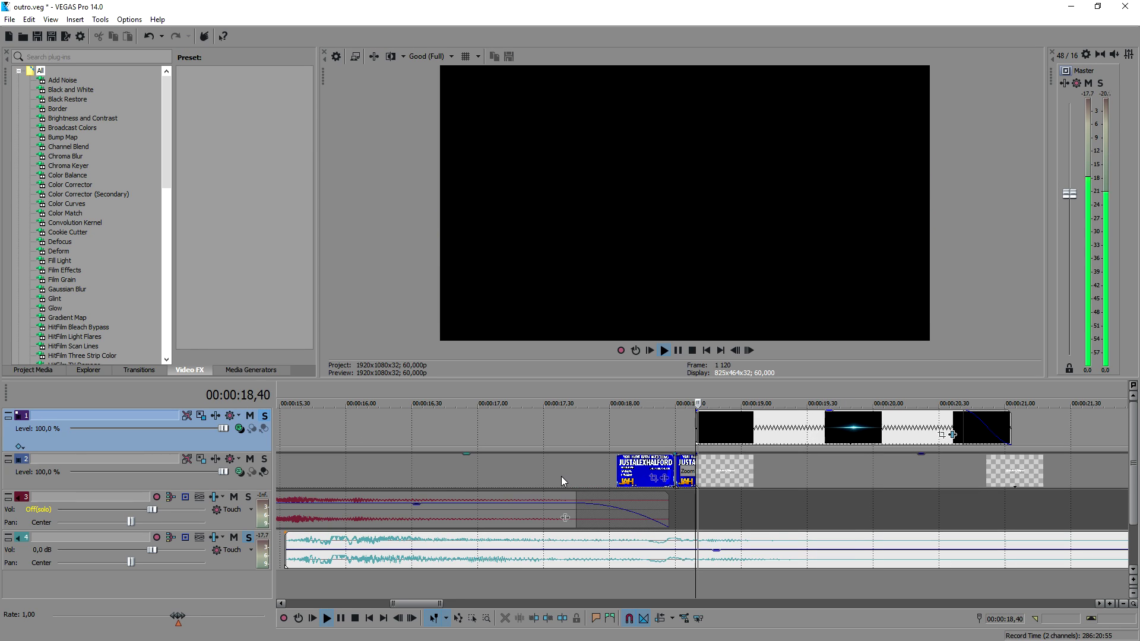
Review the flare clip's take name in its Properties and close without changes
right_click(792, 436)
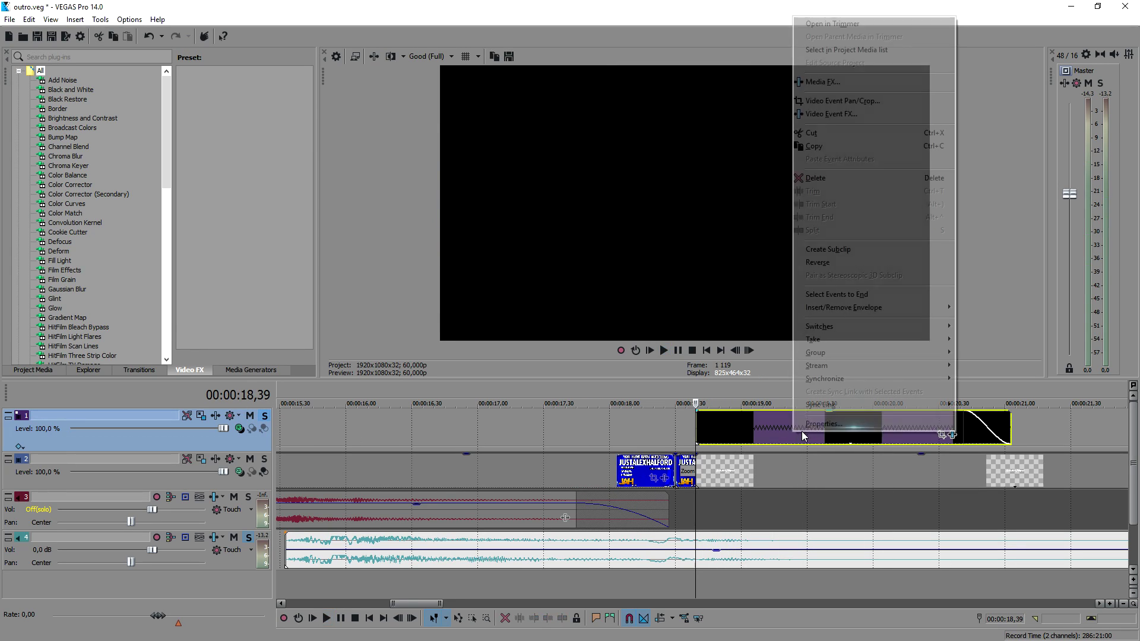
left_click(821, 426)
left_click(584, 140)
left_click_drag(584, 141, 532, 154)
left_click(545, 139)
left_click_drag(641, 139, 682, 138)
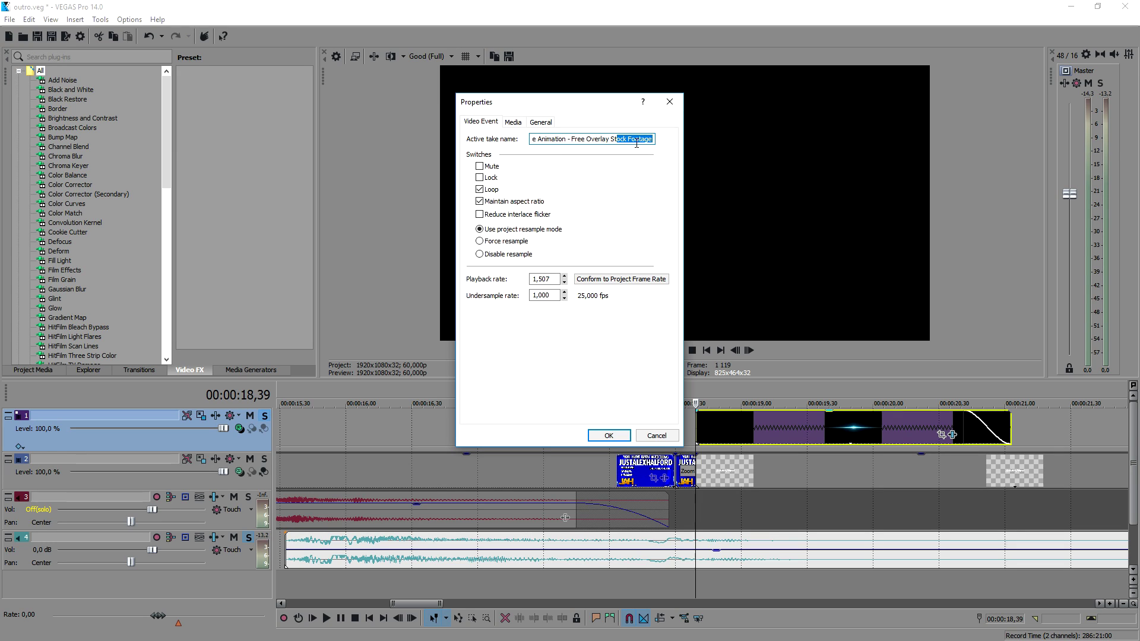
left_click(670, 102)
Extend the flare clip earlier, preview it, then trim it back to start where the outro ends
left_click(706, 428)
left_click_drag(697, 427, 516, 431)
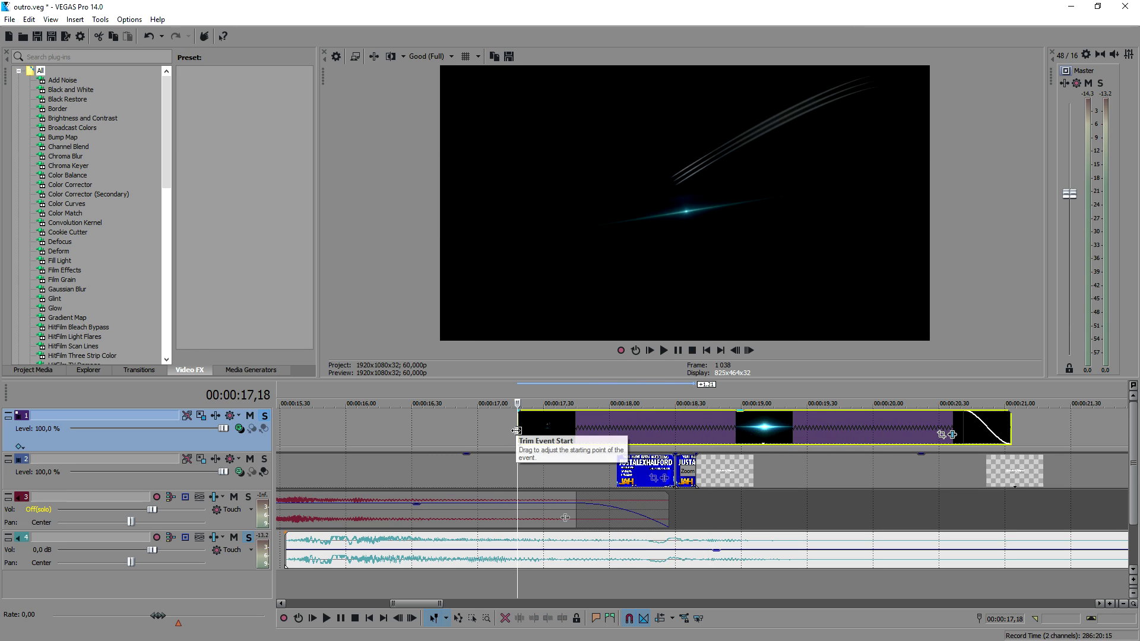
key("space")
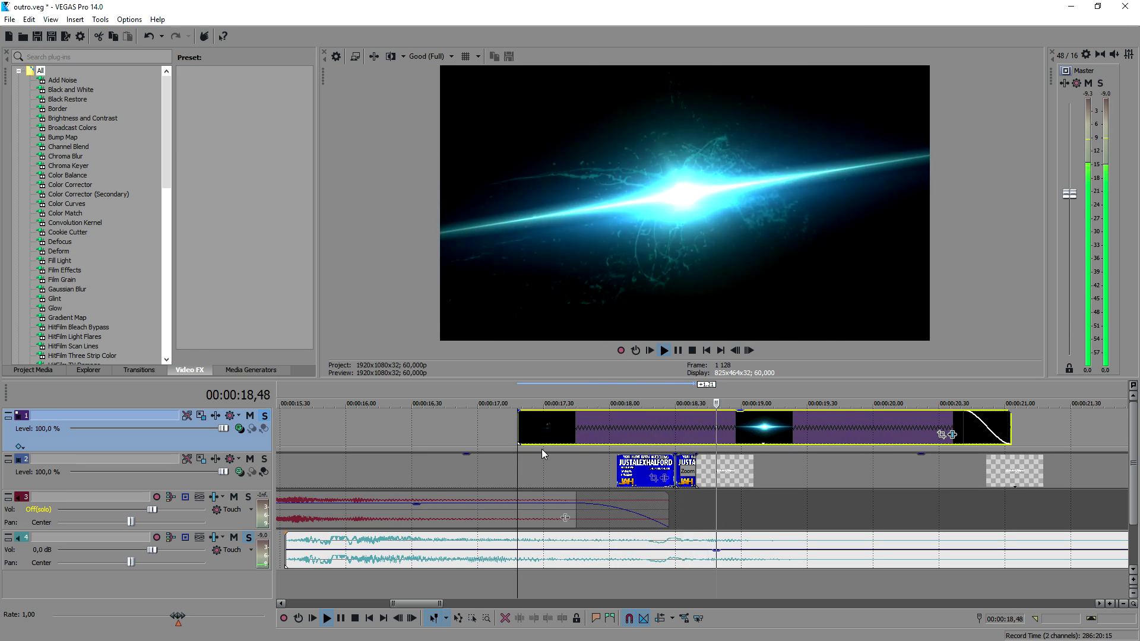
key("space")
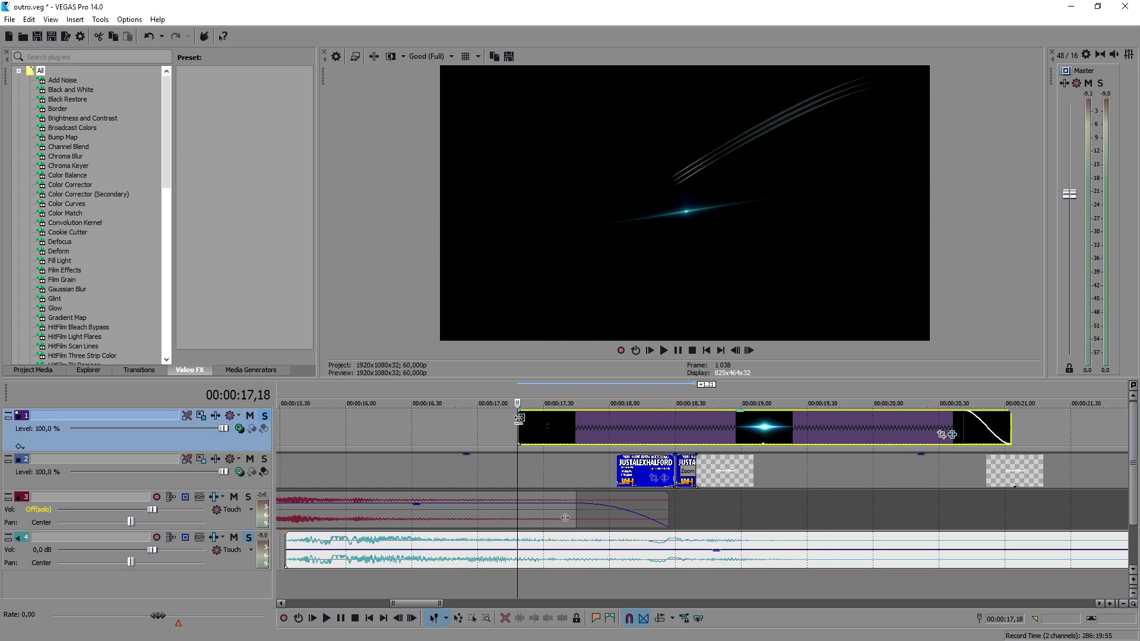
left_click_drag(527, 420, 696, 424)
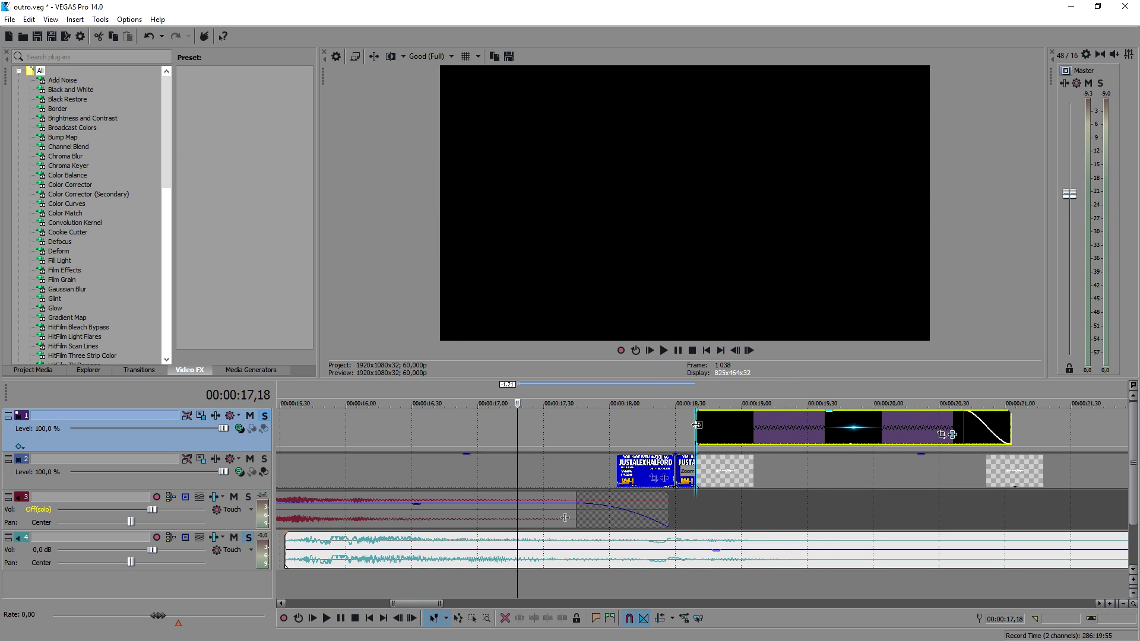
left_click(670, 426)
key("space")
key("space")
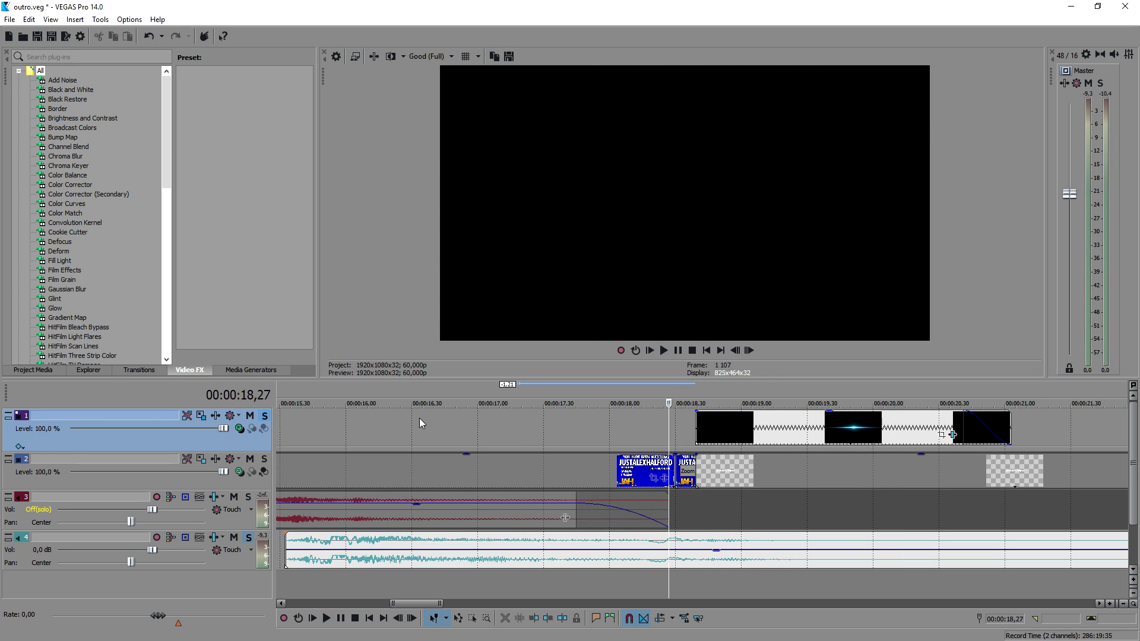
Turn off the flare track's solo and move the playhead to the darkening frame at 18,30
left_click(264, 417)
left_click(605, 398)
left_click(559, 397)
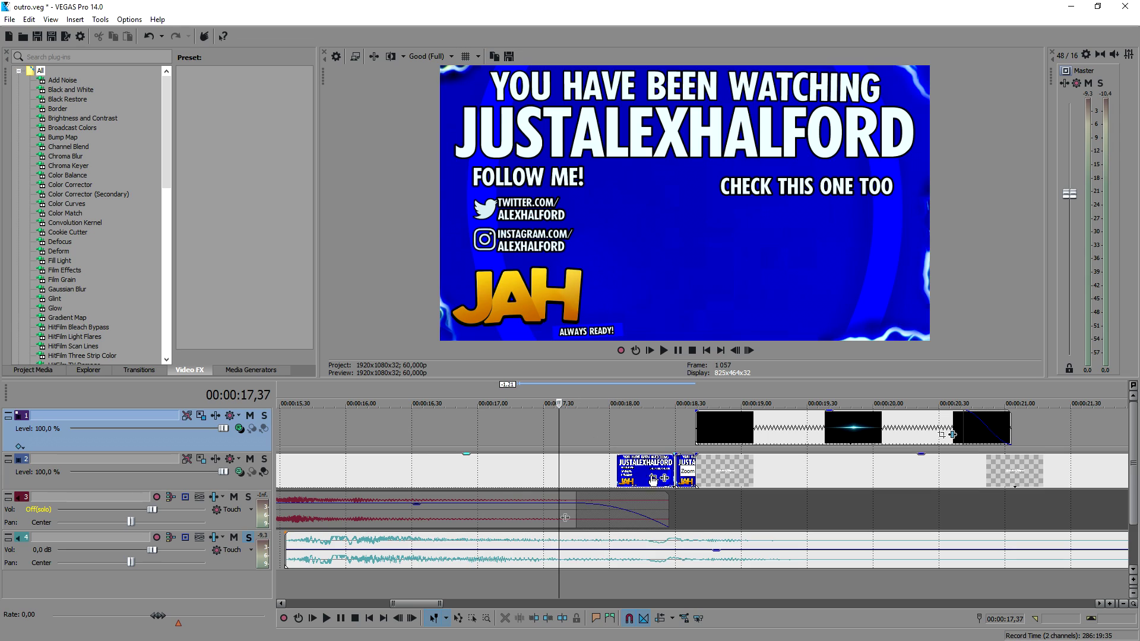
left_click(675, 439)
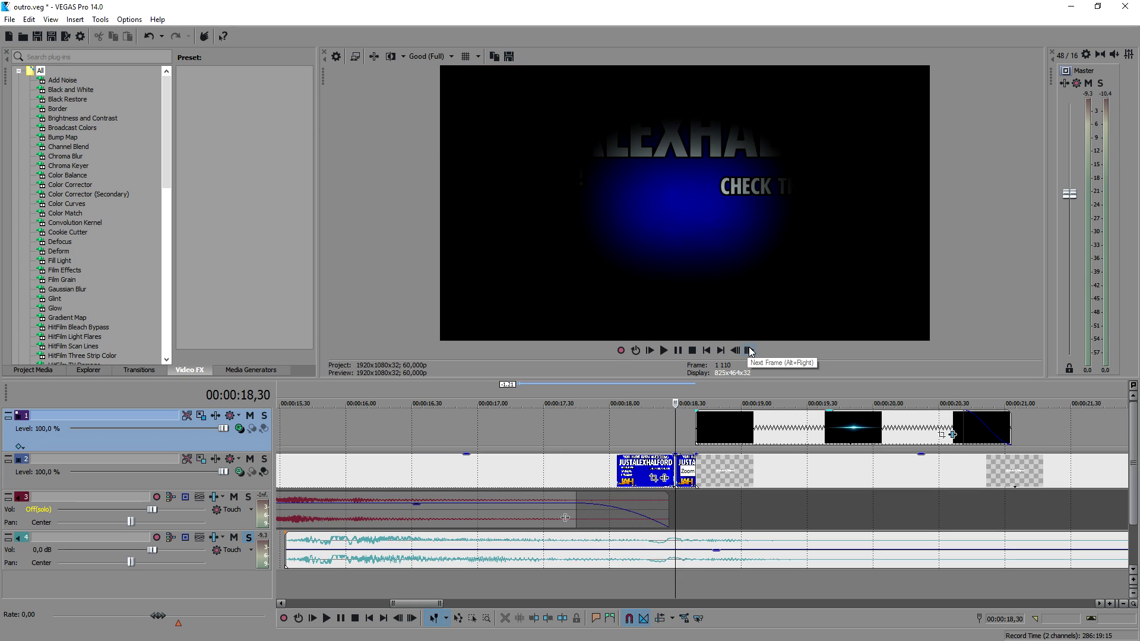
Step forward to 18,39 where the logo appears, then select the transparent overlay clip on track 2
left_click(749, 350)
left_click(750, 350)
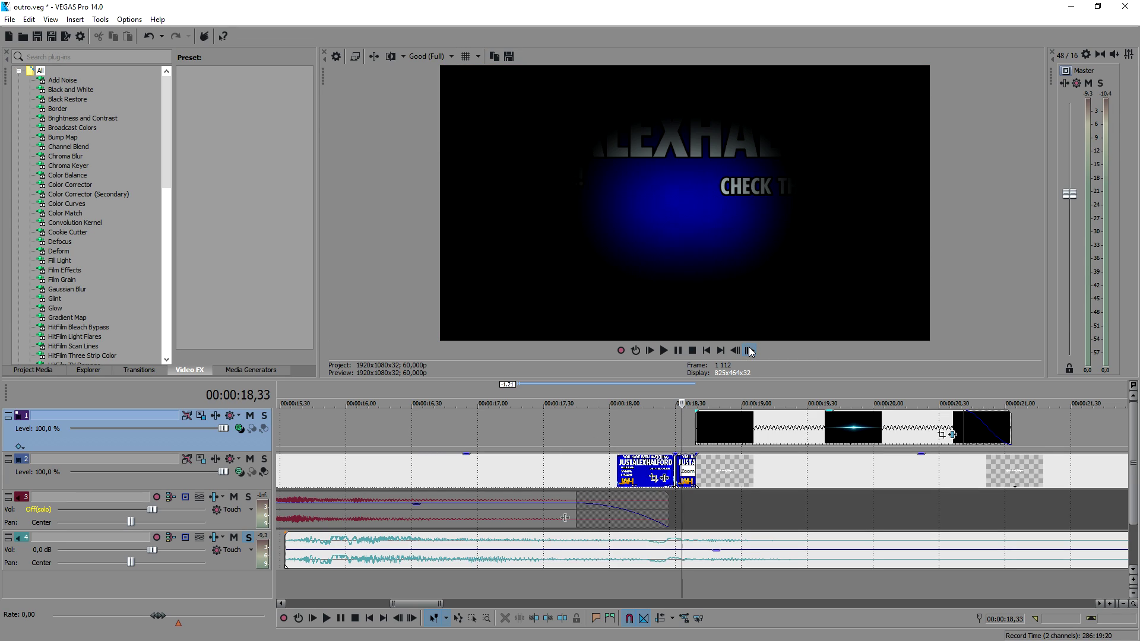
left_click(750, 350)
left_click(749, 350)
left_click(749, 350)
left_click(750, 351)
left_click(749, 351)
left_click(749, 350)
left_click(749, 351)
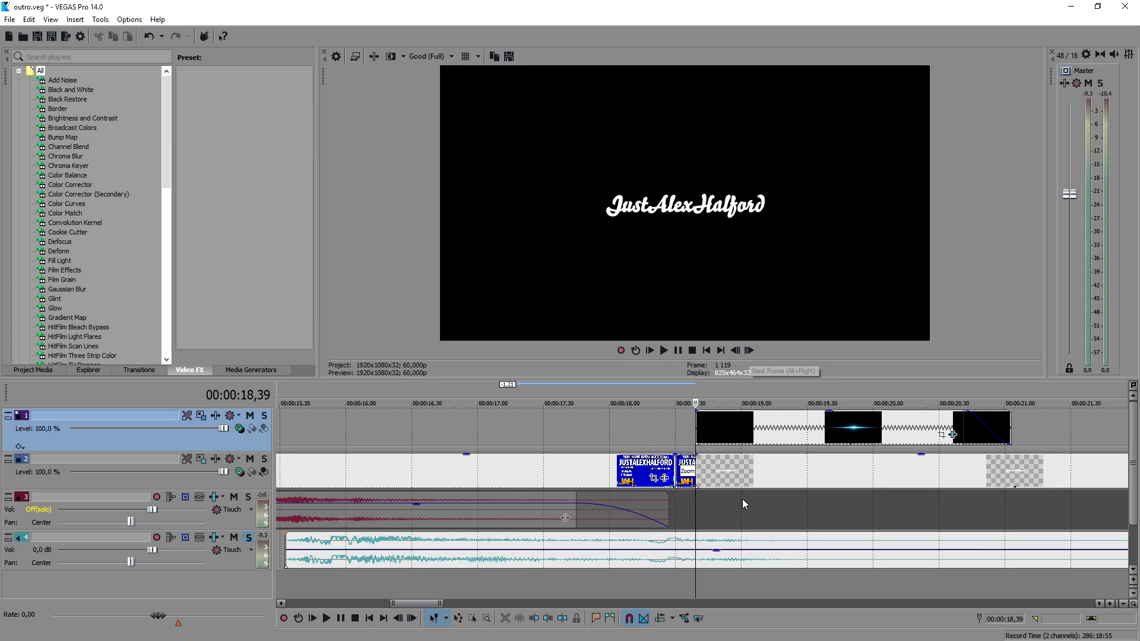
left_click(736, 465)
scroll(736, 464, "down", 4)
left_click_drag(735, 465, 858, 467)
left_click(854, 469)
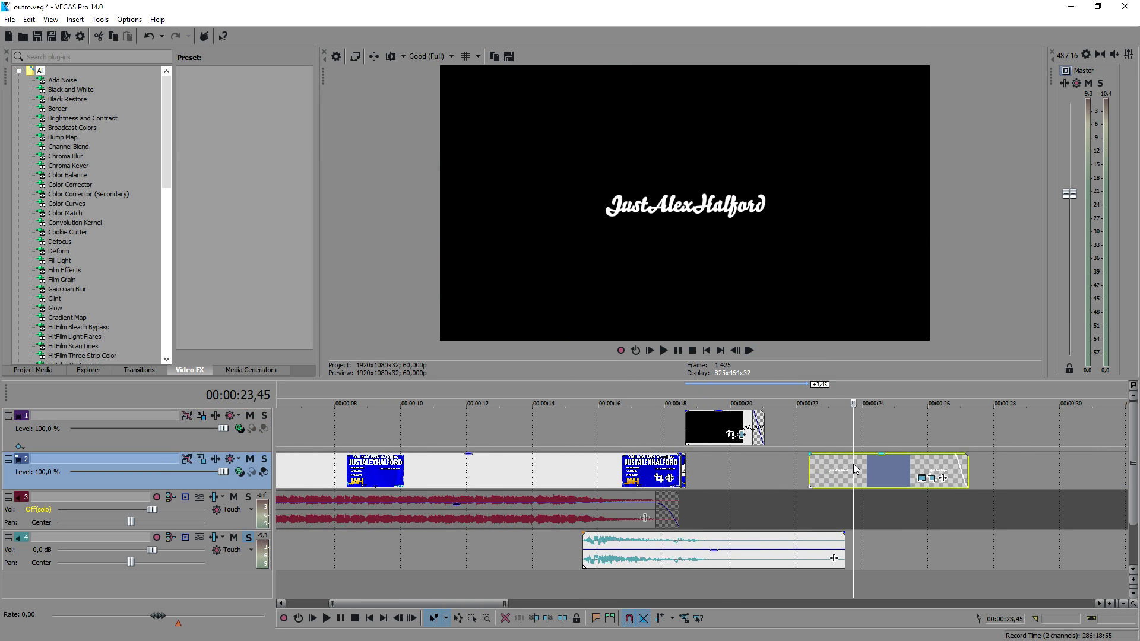
key("ctrl+z")
left_click(680, 404)
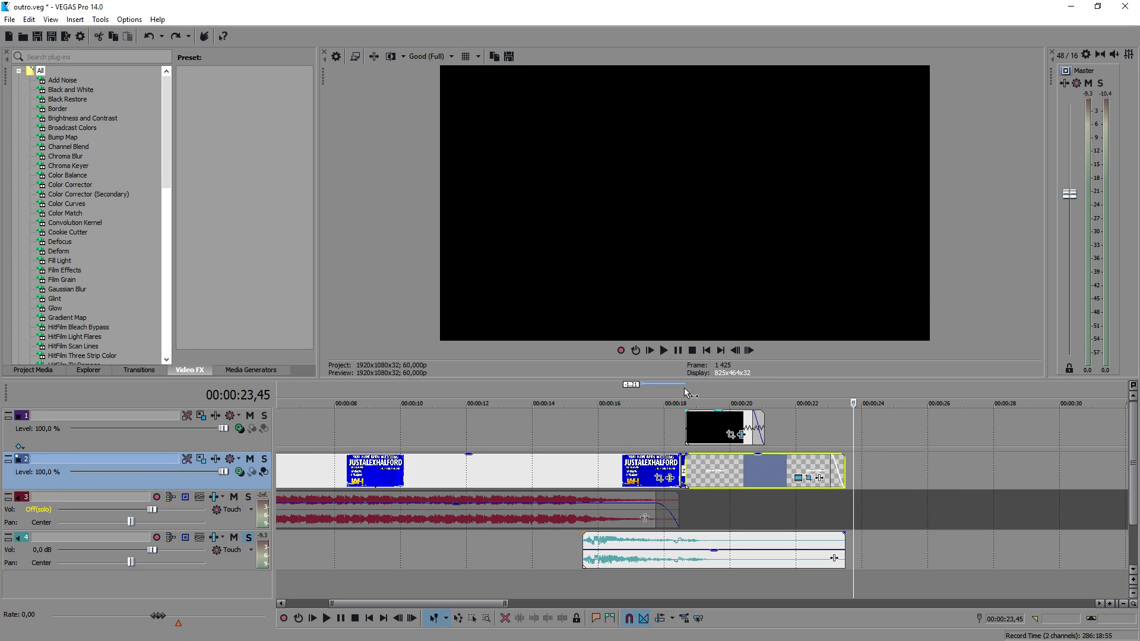
scroll(799, 424, "up", 8)
left_click(743, 394)
left_click(749, 351)
left_click(750, 352)
left_click(750, 351)
left_click(749, 351)
left_click(750, 351)
left_click(750, 352)
left_click(749, 352)
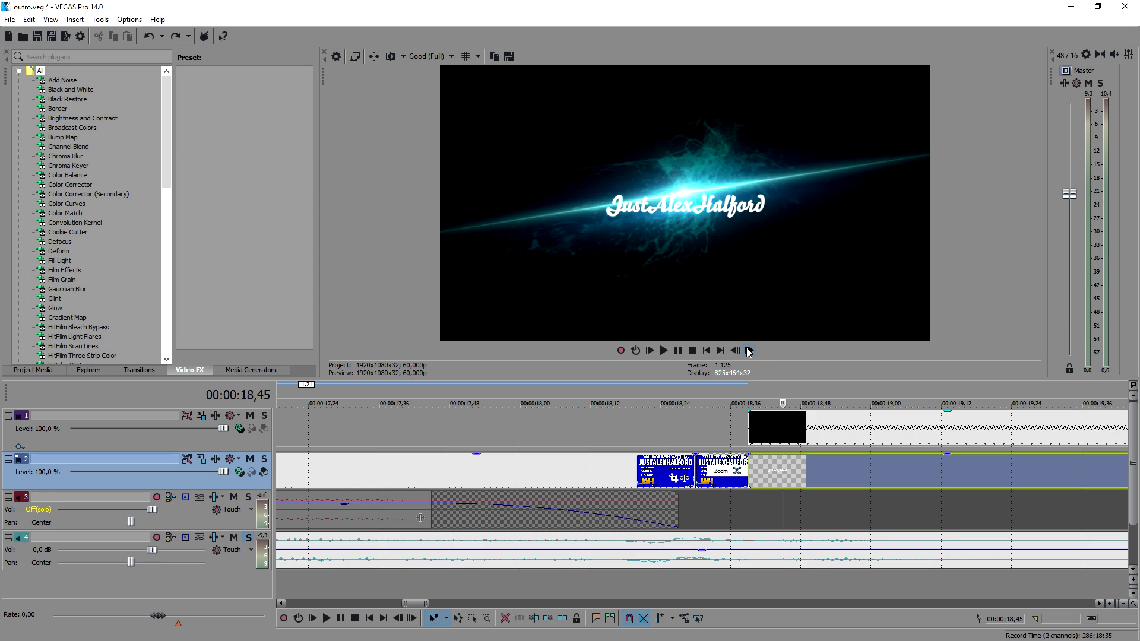
left_click(240, 429)
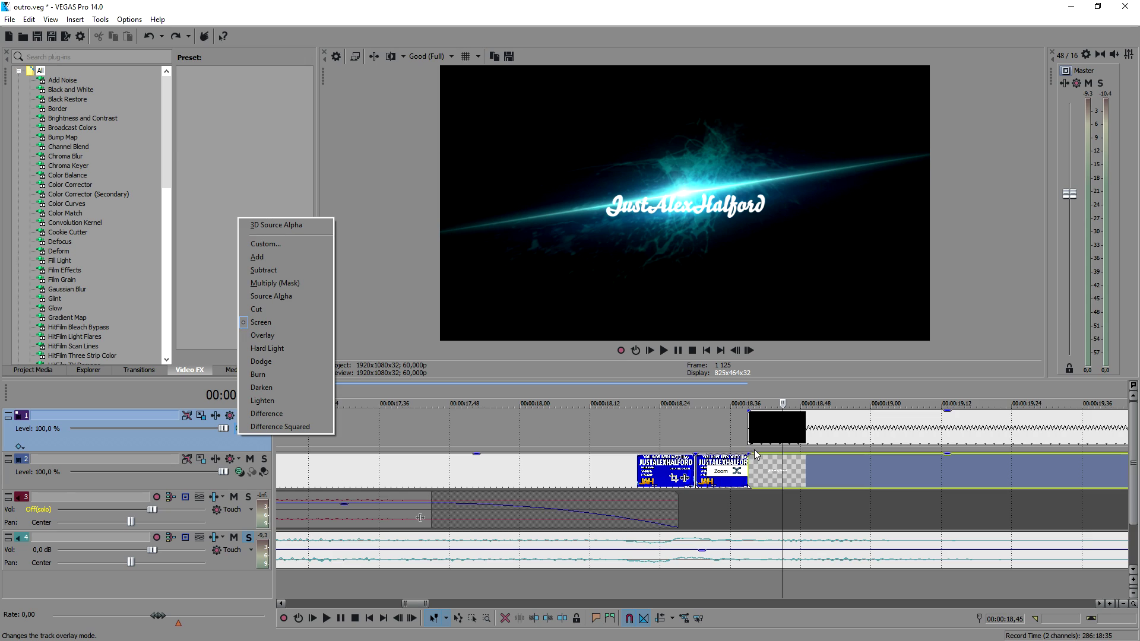
left_click(701, 392)
scroll(540, 397, "down", 5)
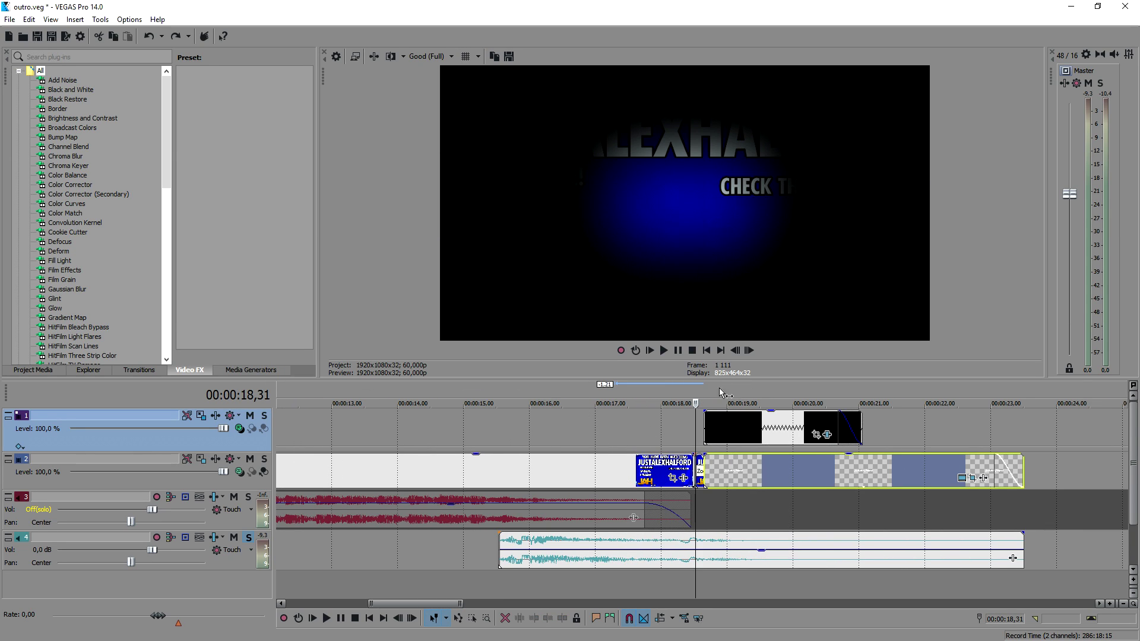
key("space")
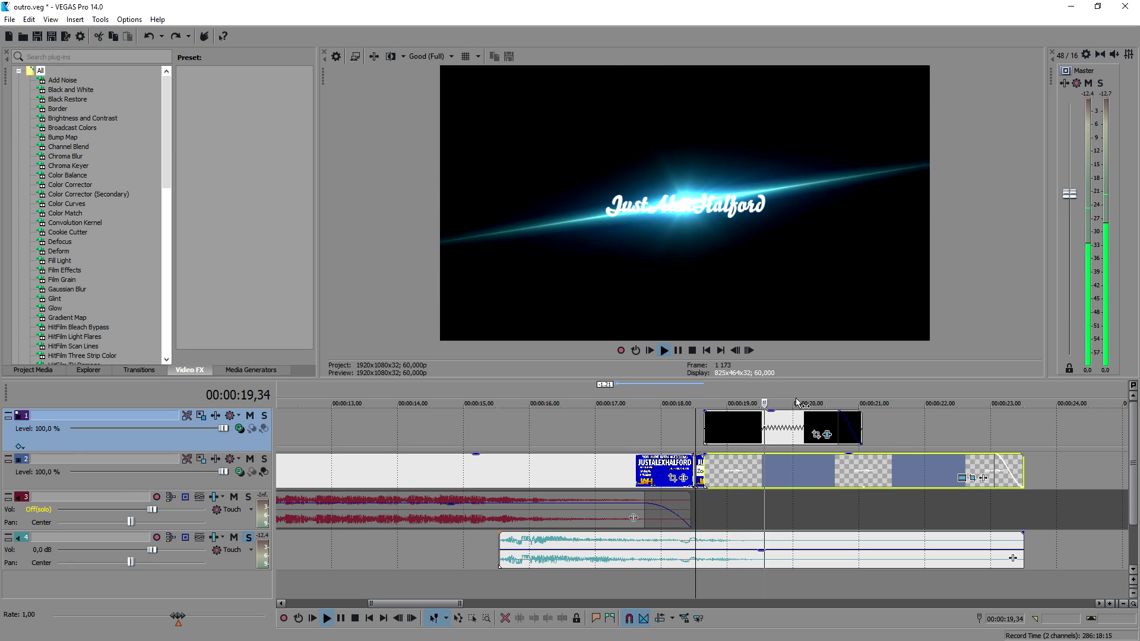
Toggle track 1's Solo on and off, clear track 4's Solo, and return to 00:00:00,00
scroll(825, 428, "up", 2)
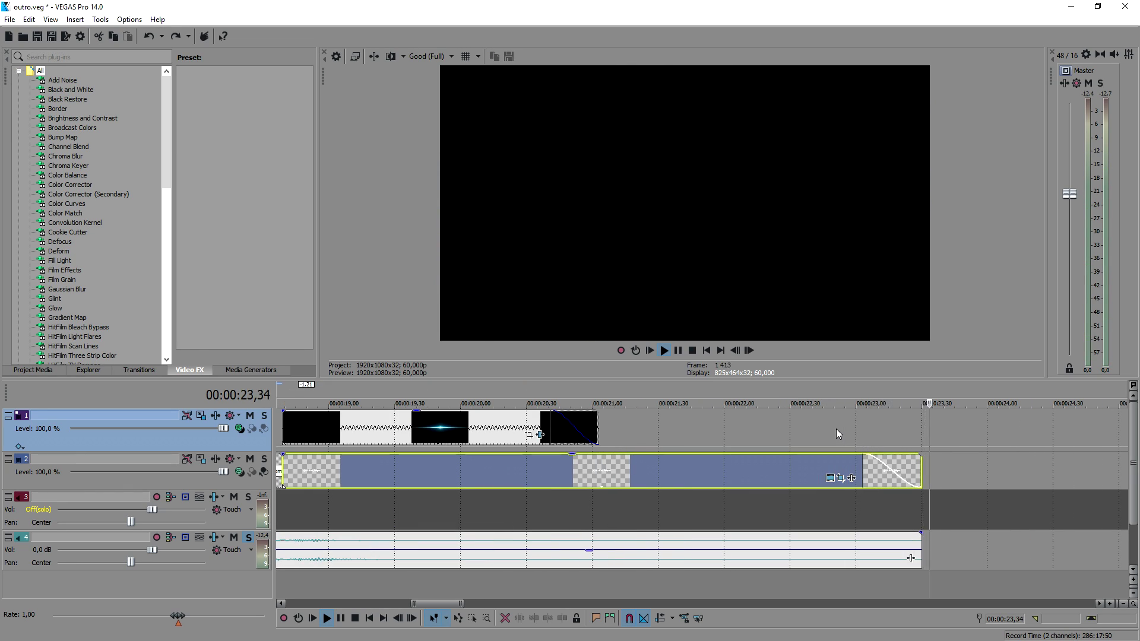
key("space")
scroll(625, 466, "down", 5)
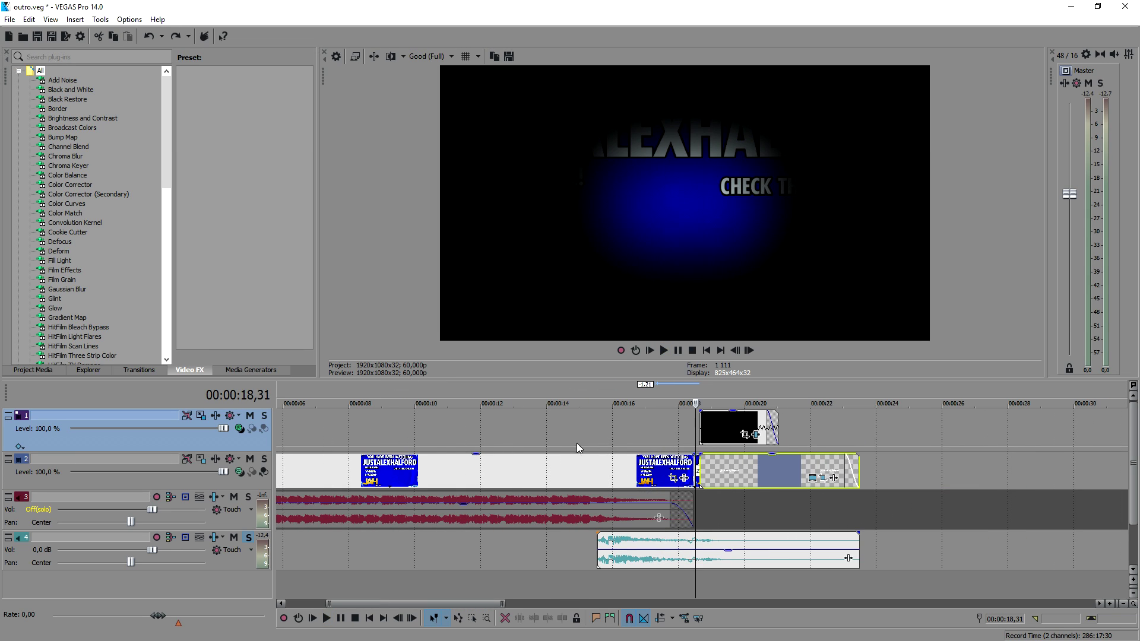
left_click(262, 417)
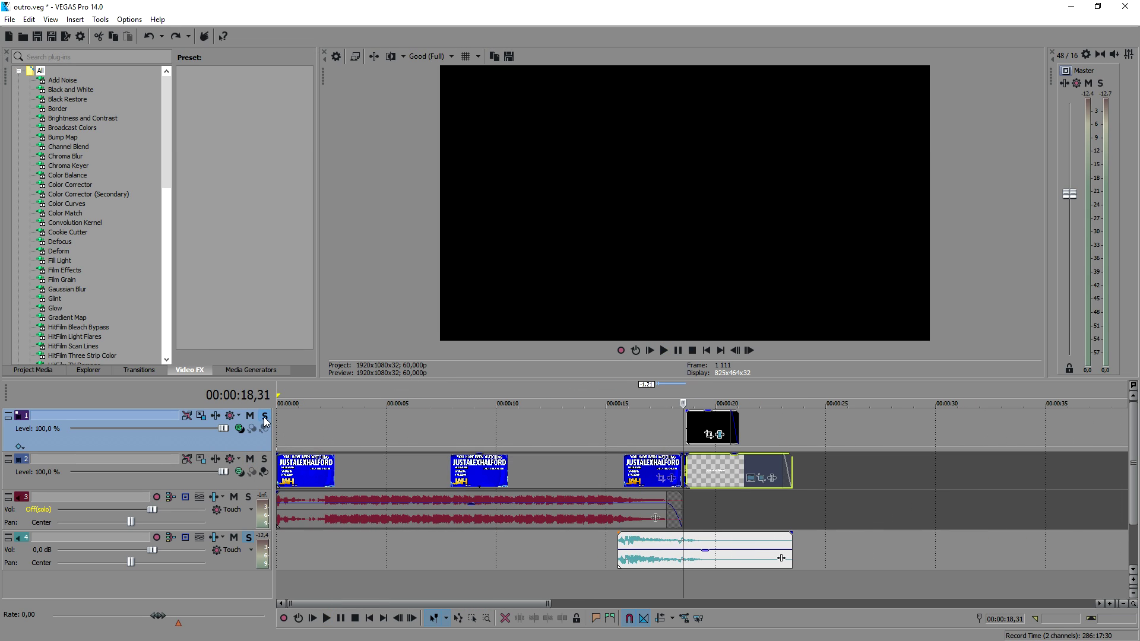
left_click(265, 418)
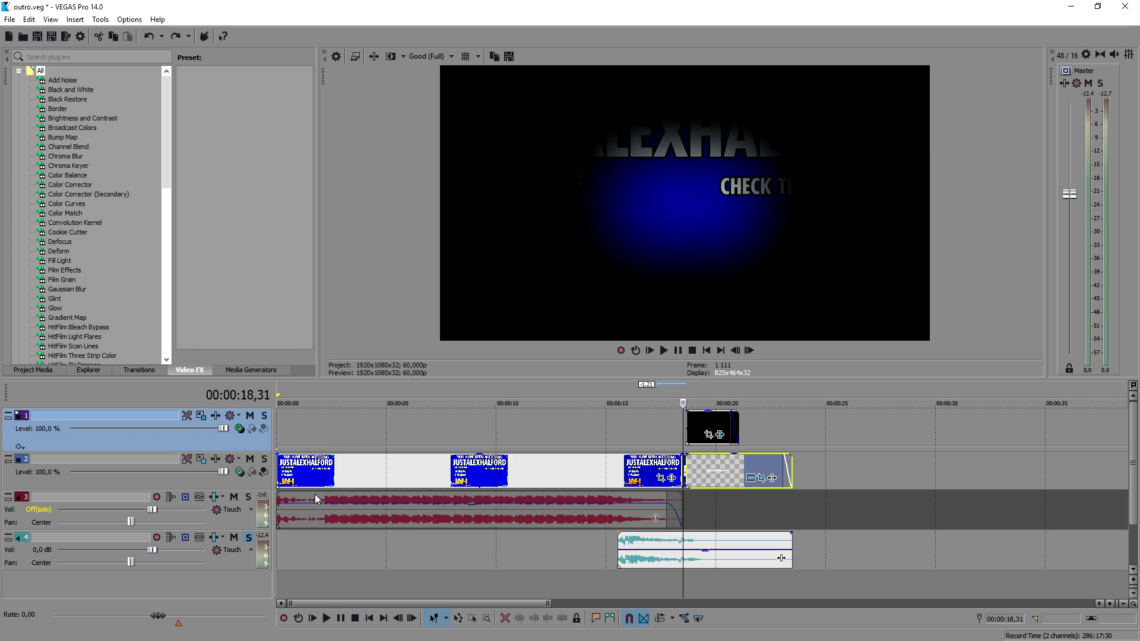
left_click(248, 538)
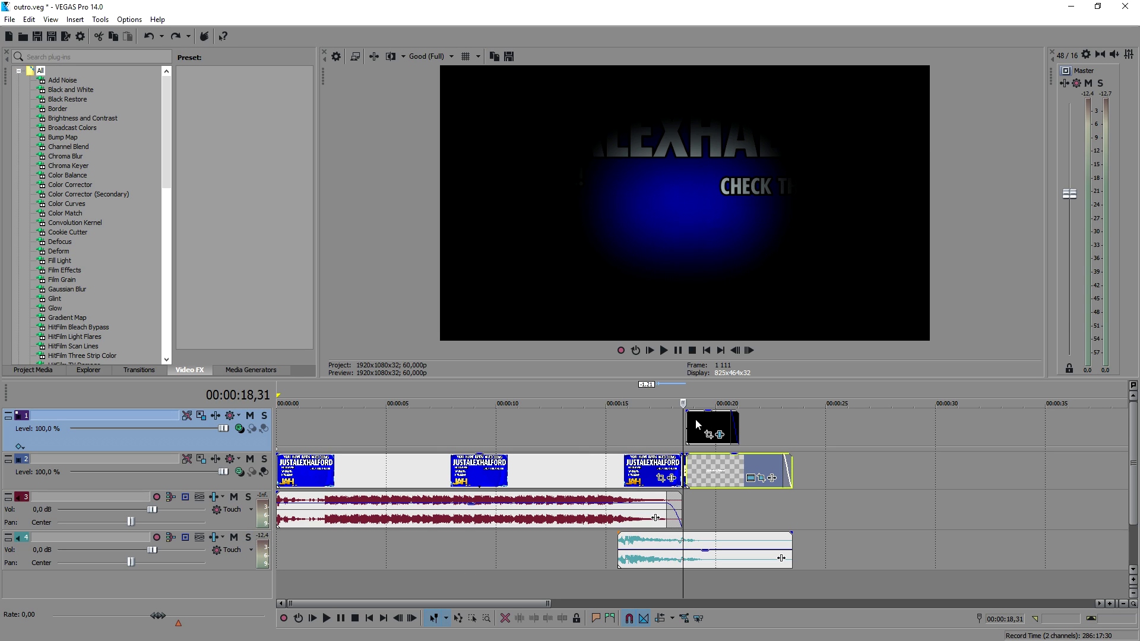
key("Home")
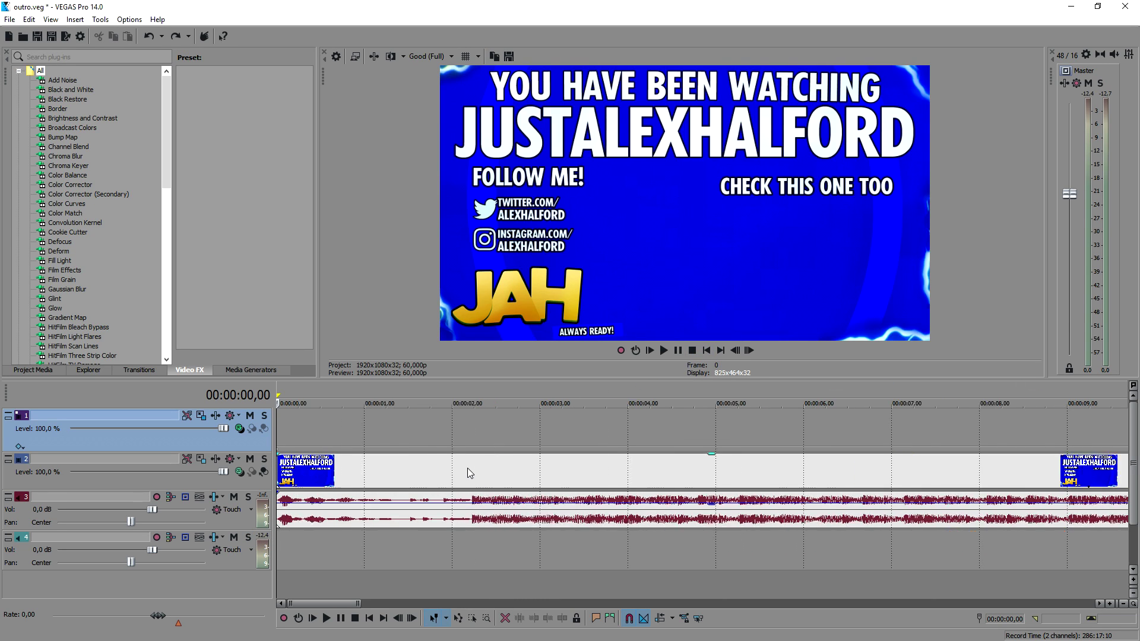